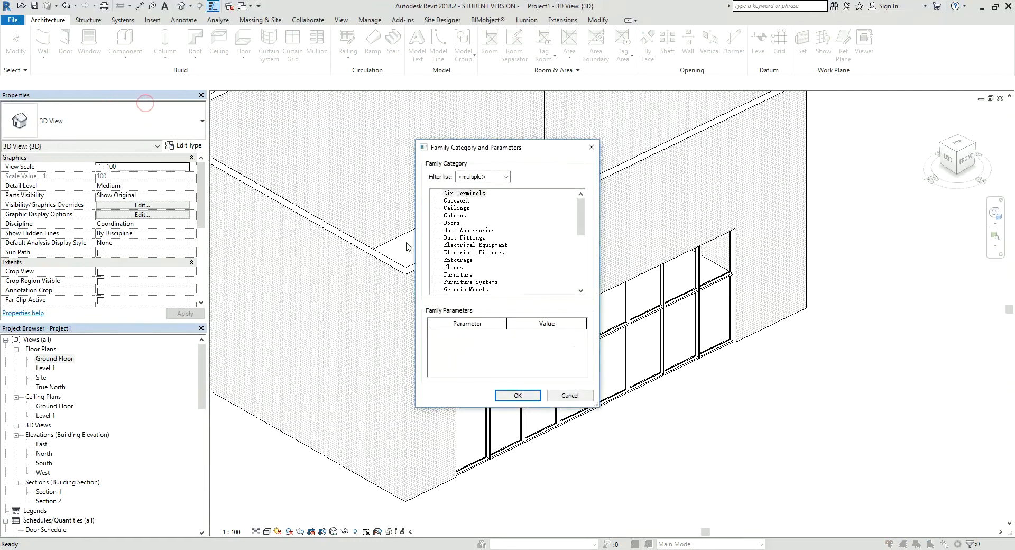
Create an in-place family in the Mass category with the name Mass 1
key(m)
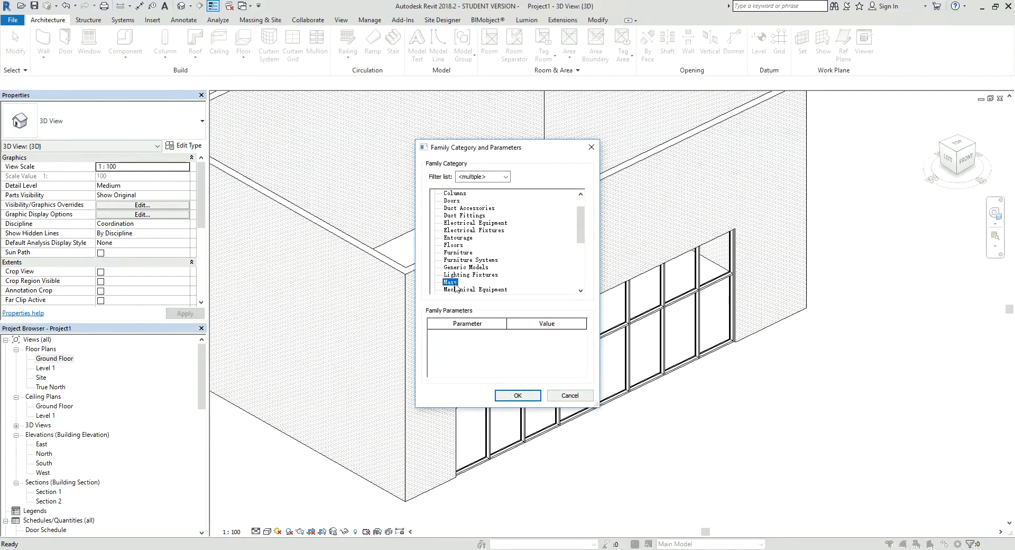
click(518, 394)
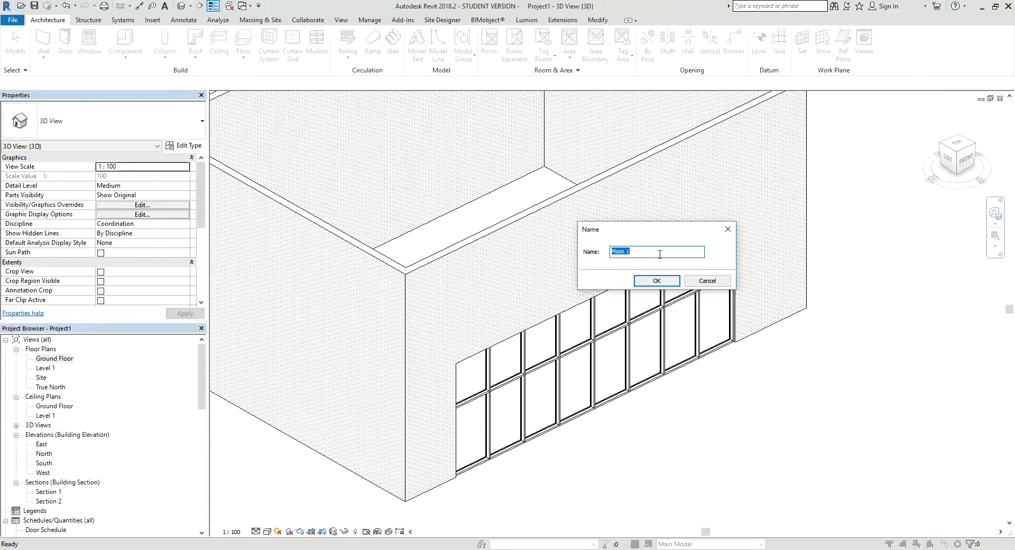
click(655, 281)
Open the Section 2 view of the building for drawing reference planes
shift+middle_drag(650, 285, 729, 297)
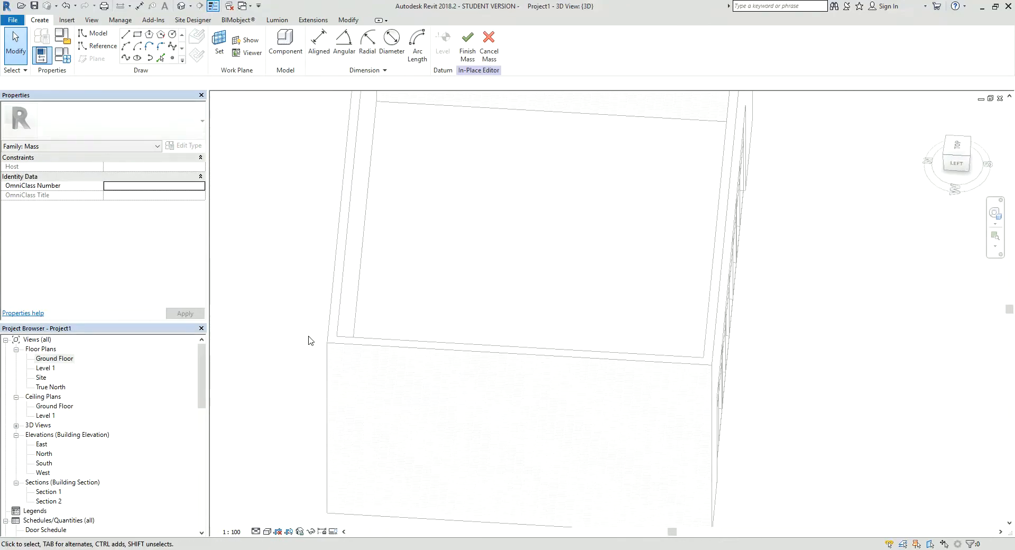
double_click(55, 359)
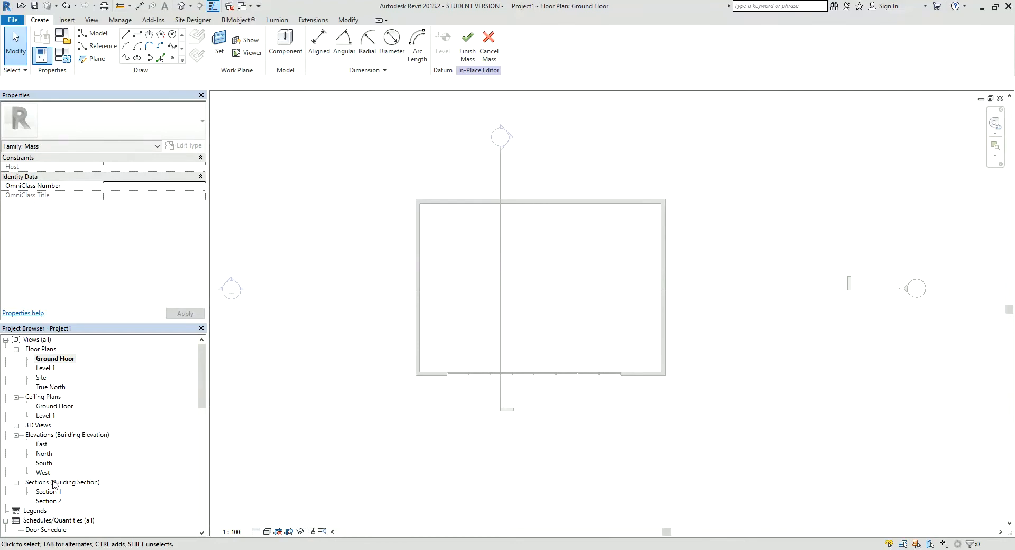
double_click(49, 500)
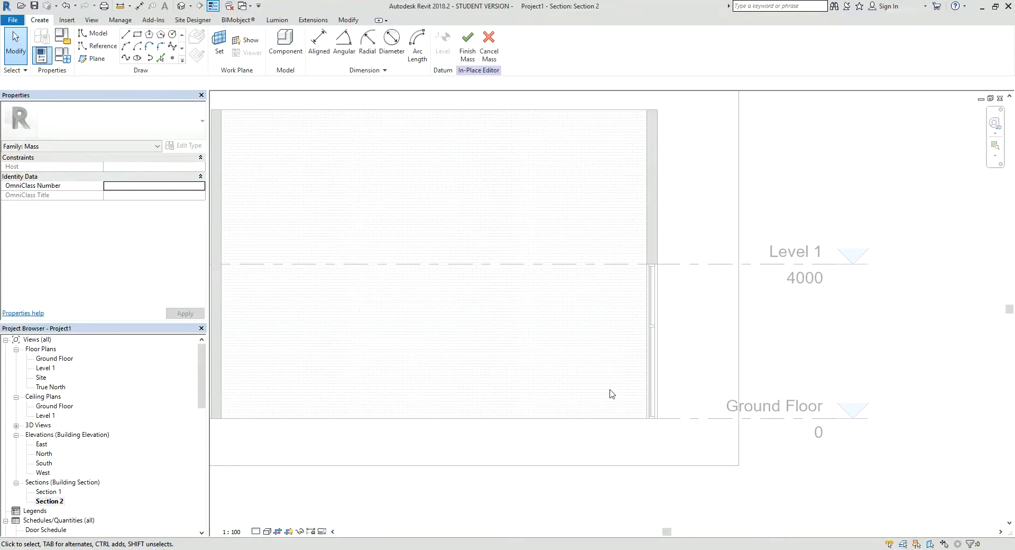
Draw a horizontal reference plane along Level 1 across the glazed wall and name it 1
click(97, 59)
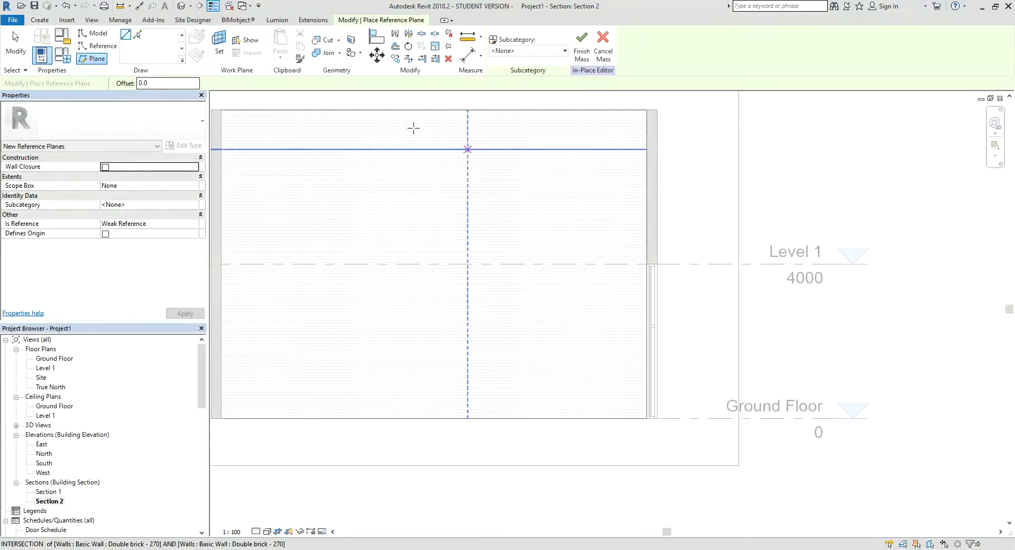
middle_drag(659, 274, 637, 240)
scroll(624, 238, up, 3)
click(685, 219)
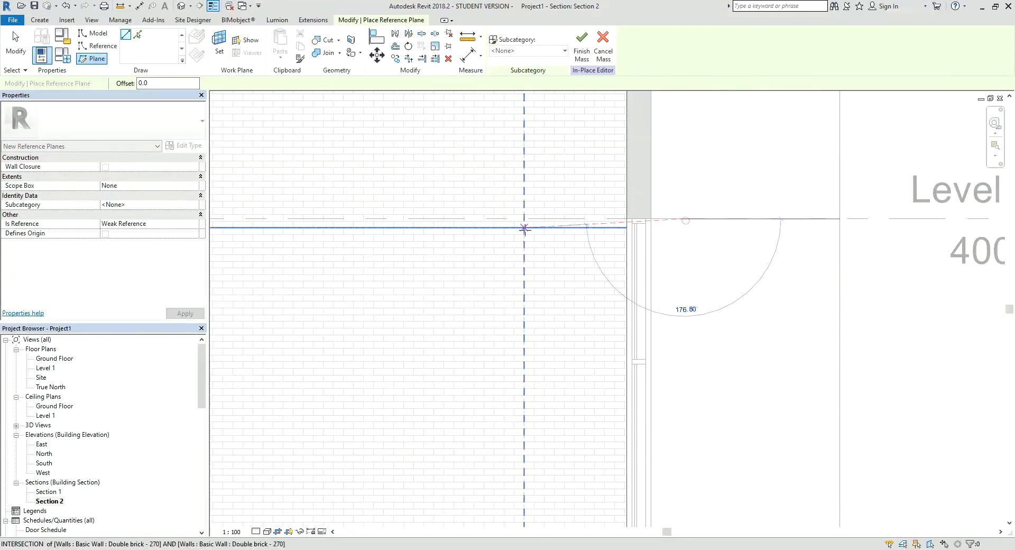
click(469, 218)
key(Escape)
key(Escape)
click(512, 219)
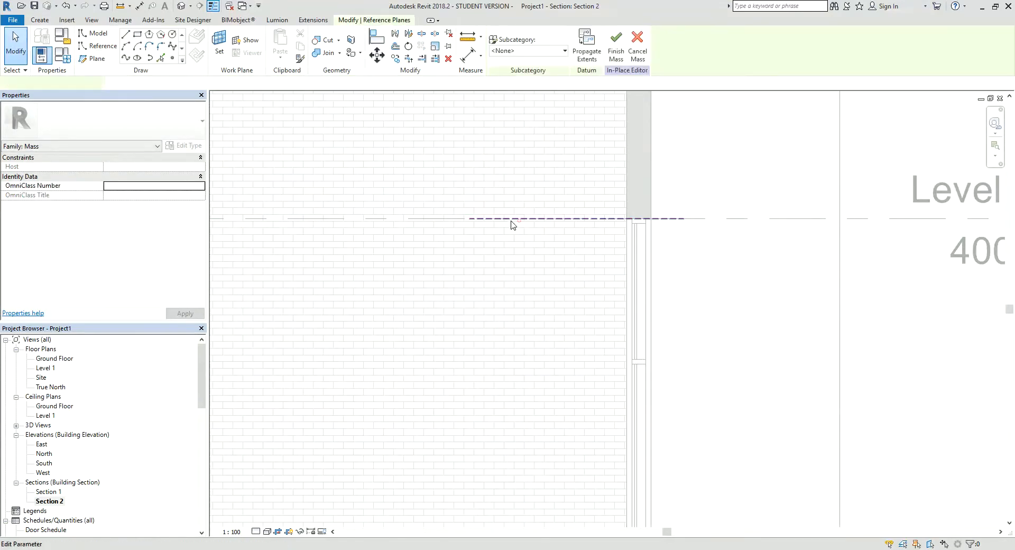
scroll(523, 215, down, 2)
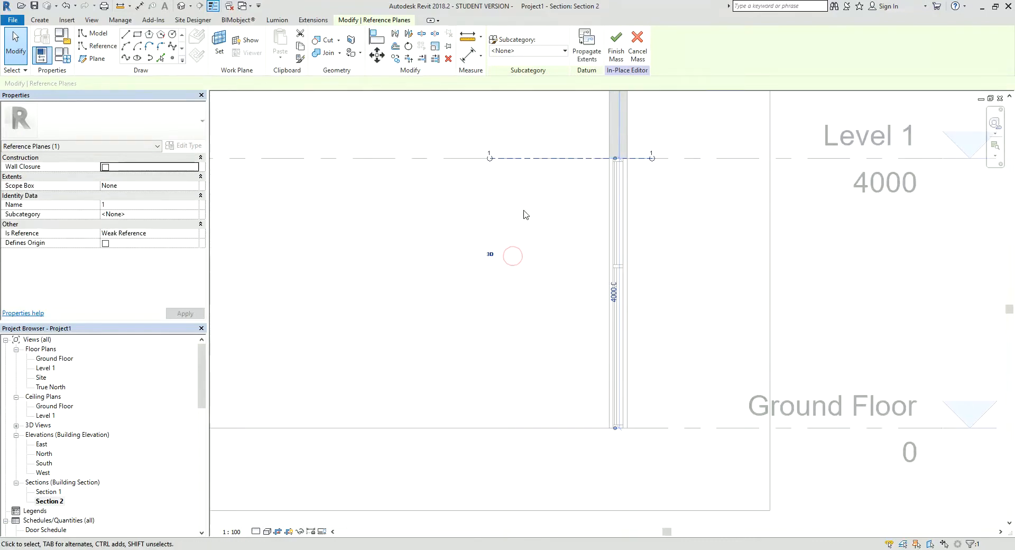
Draw a reference plane sloping down about 15.5° toward the glazed wall, between the two levels, and name it 2
click(92, 59)
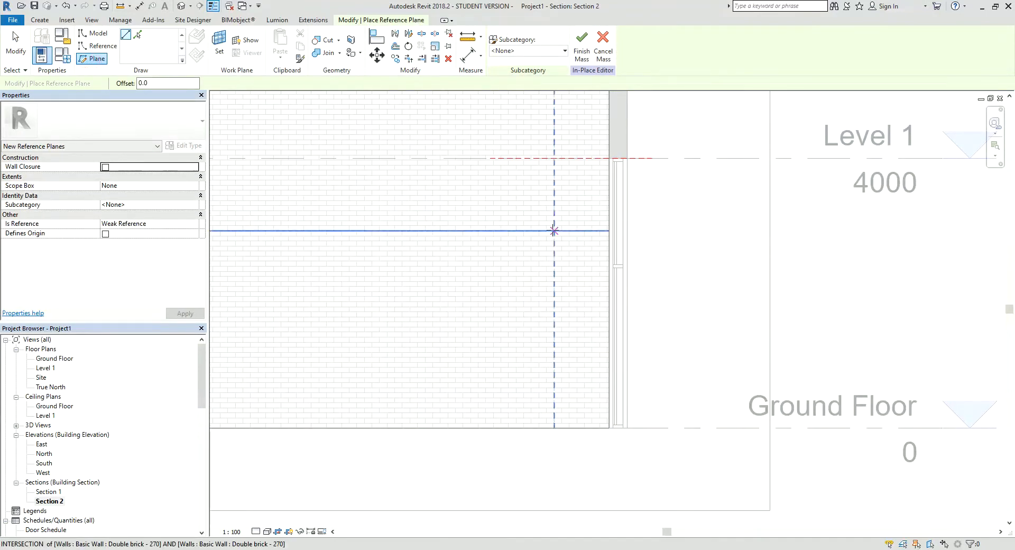
click(509, 272)
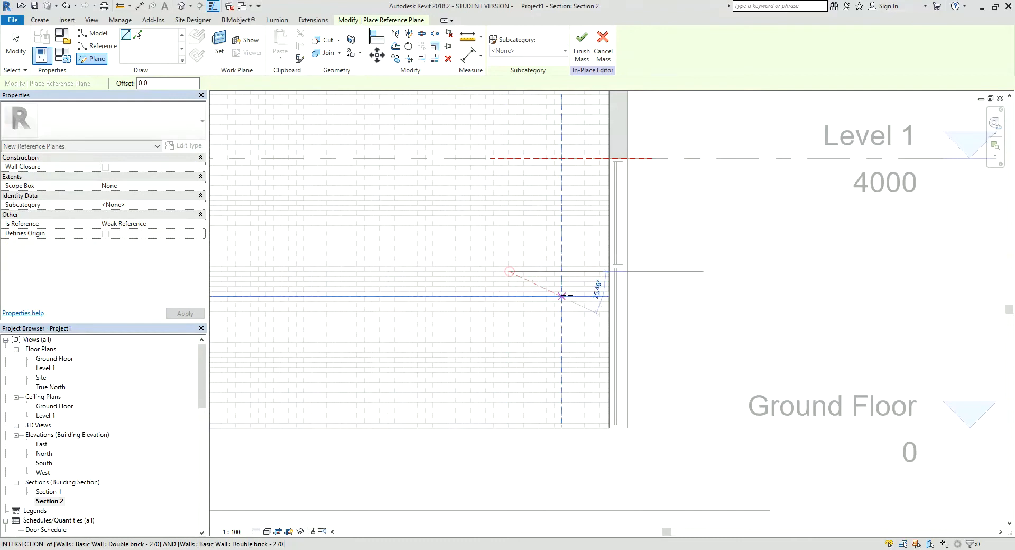
click(599, 296)
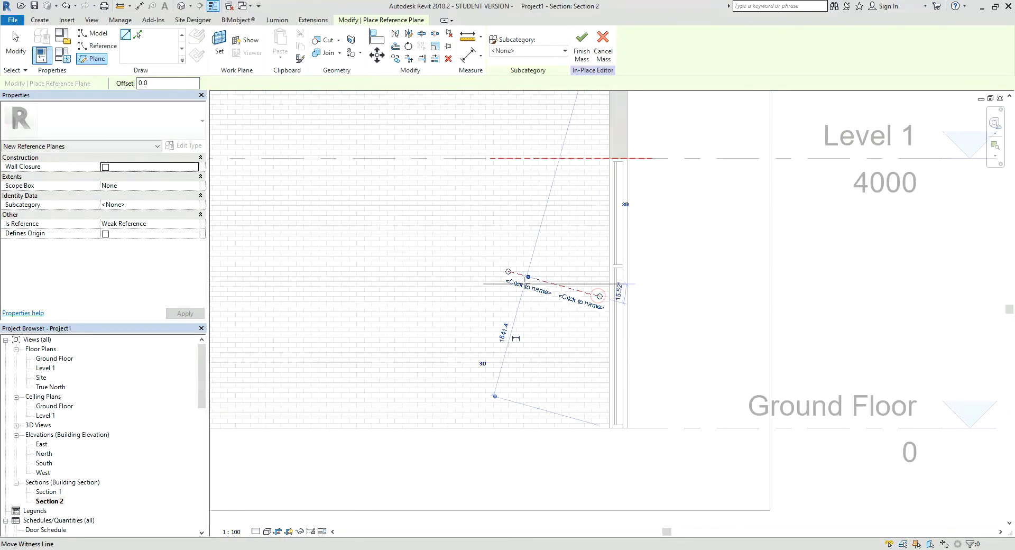
key(Return)
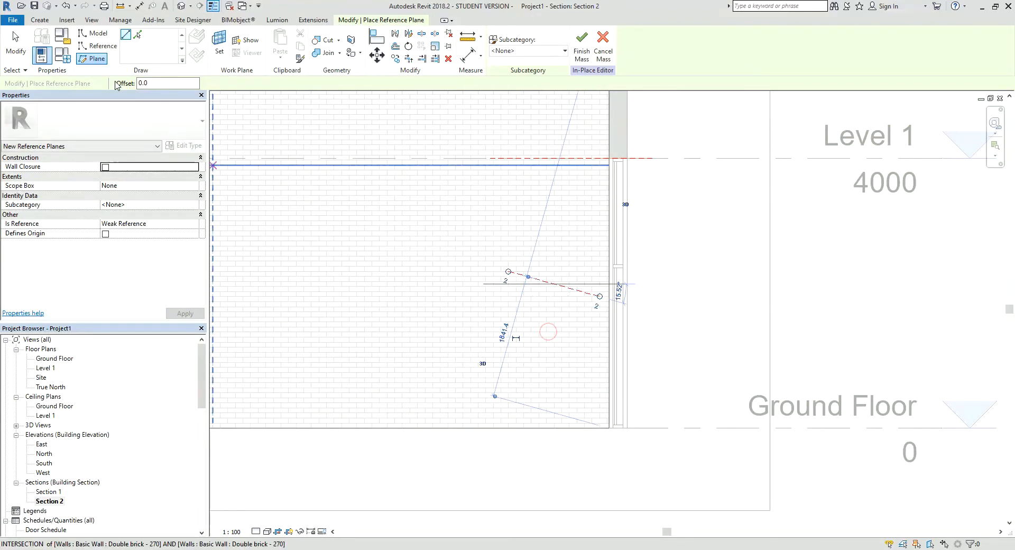
Draw a reference plane sloping down at 45° just above the Ground Floor level and name it 3
click(460, 355)
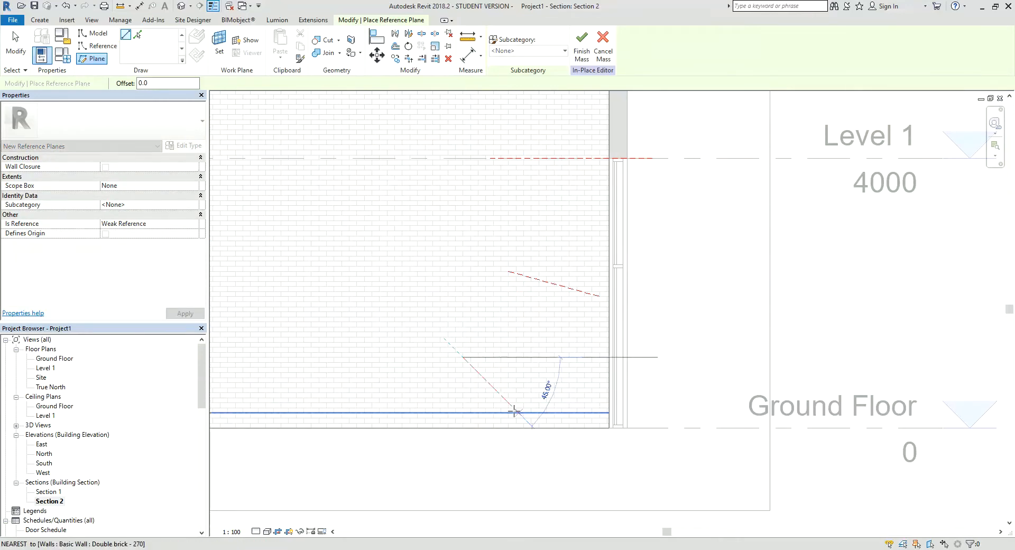
click(515, 412)
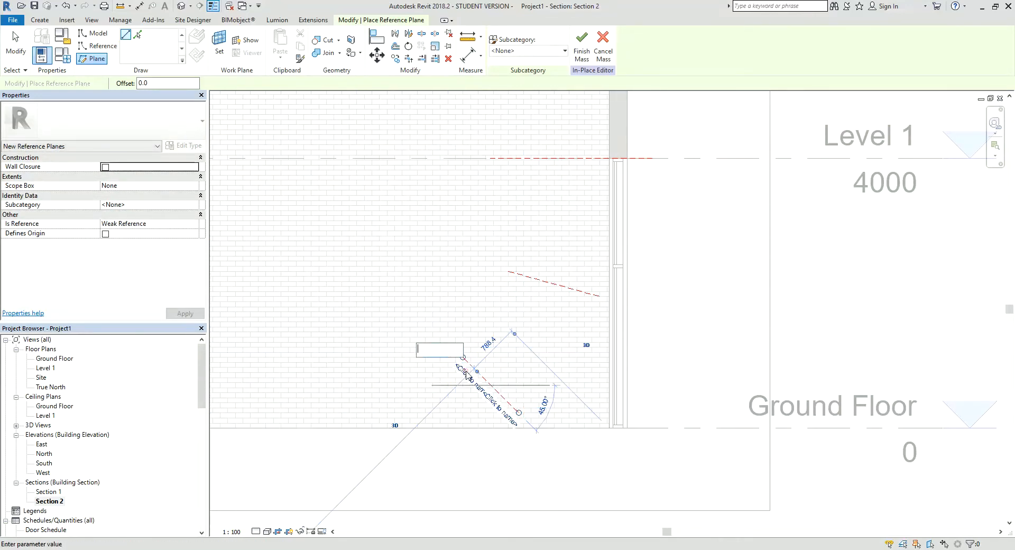
text(3)
key(Return)
key(Escape)
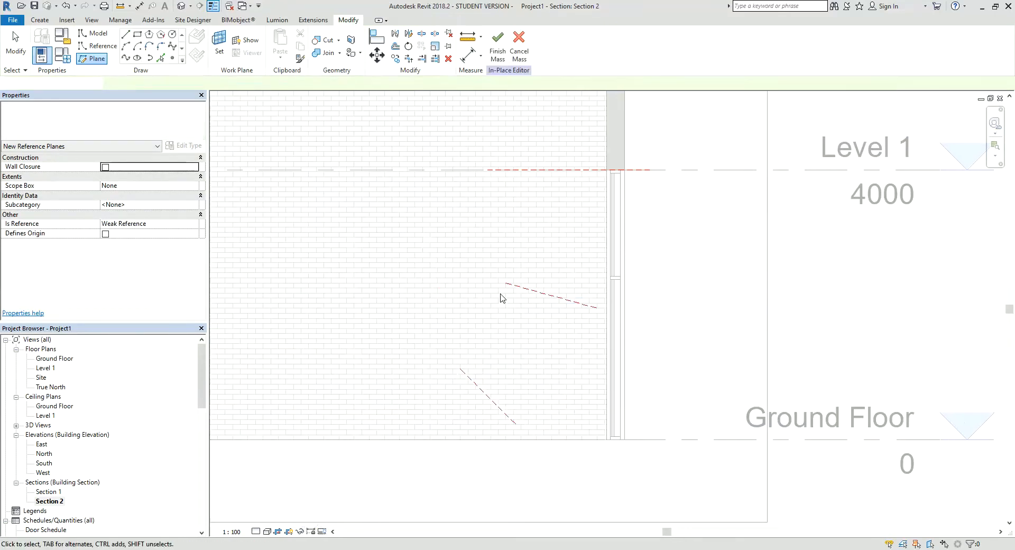
Start a reference line with Reference Plane : 1 as its work plane and open the {3D} view for sketching
click(99, 49)
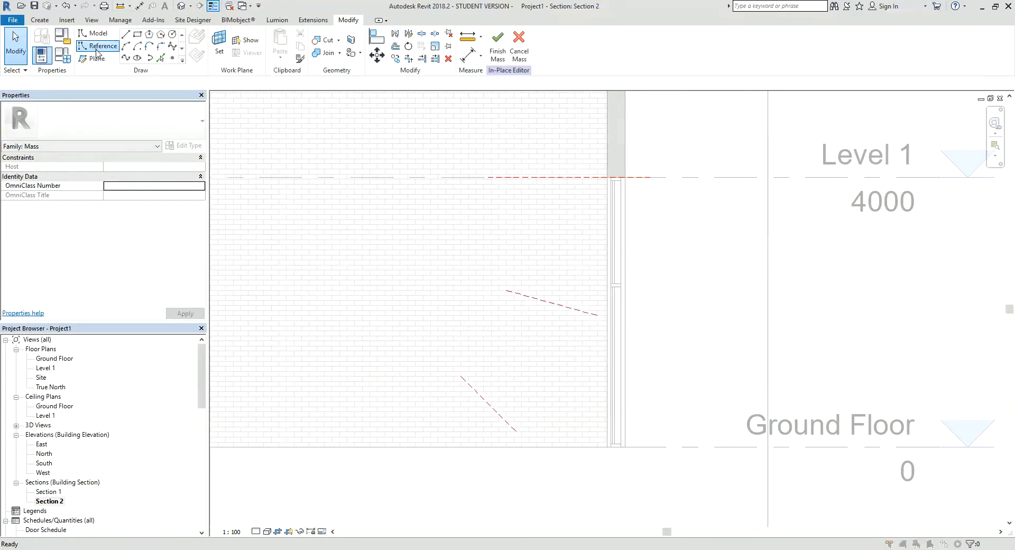
click(510, 281)
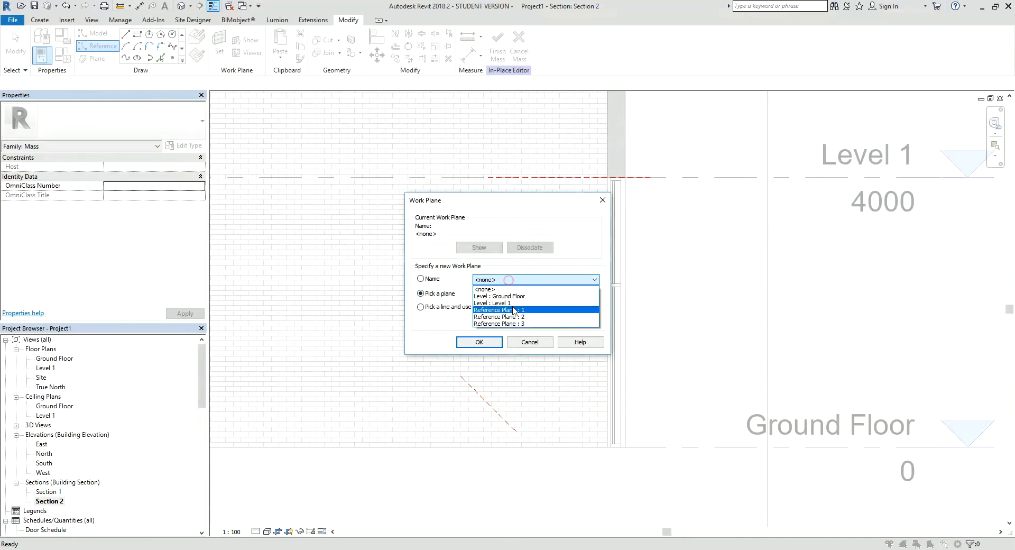
click(541, 310)
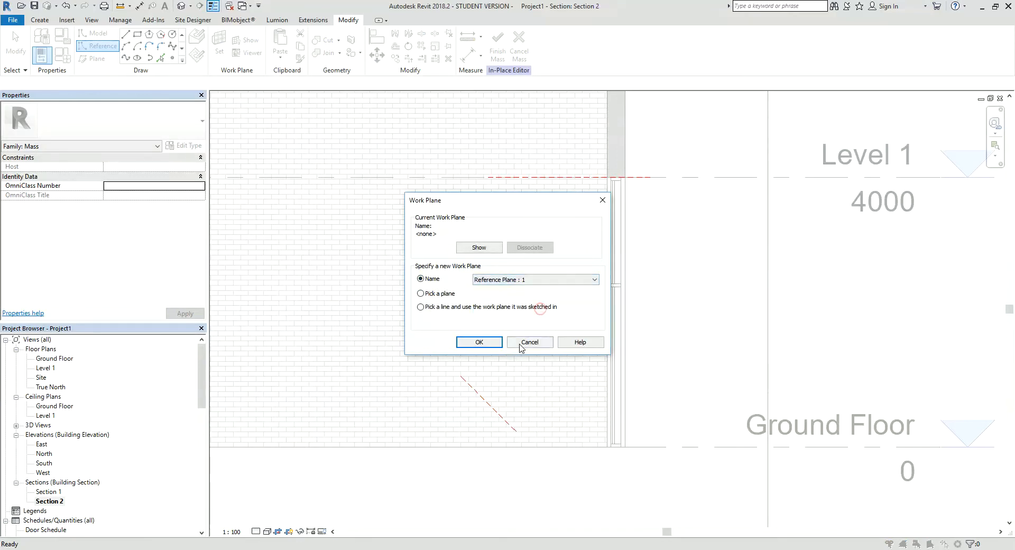
click(462, 297)
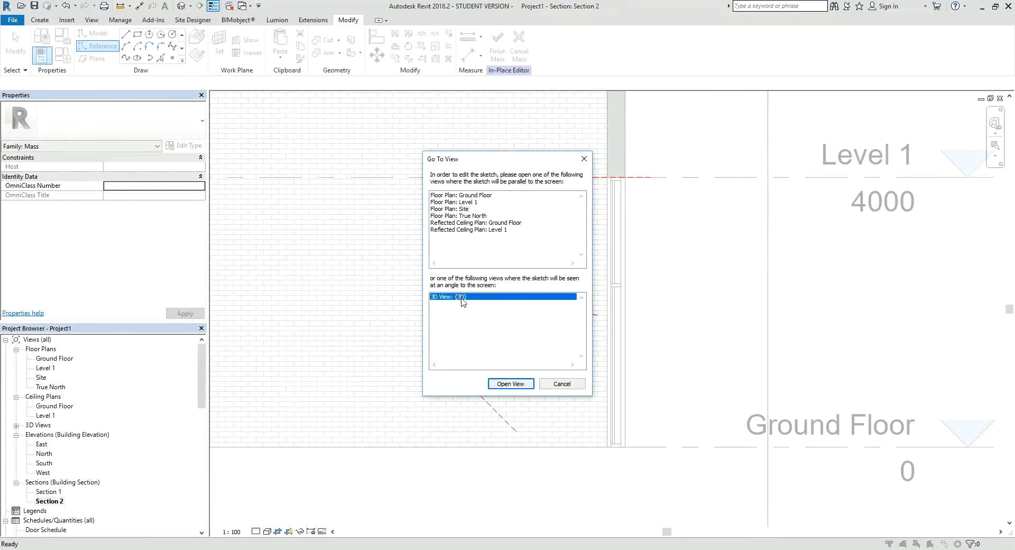
click(511, 383)
shift+middle_drag(521, 370, 473, 343)
scroll(566, 308, up, 3)
shift+middle_drag(667, 232, 725, 217)
shift+middle_drag(590, 178, 226, 101)
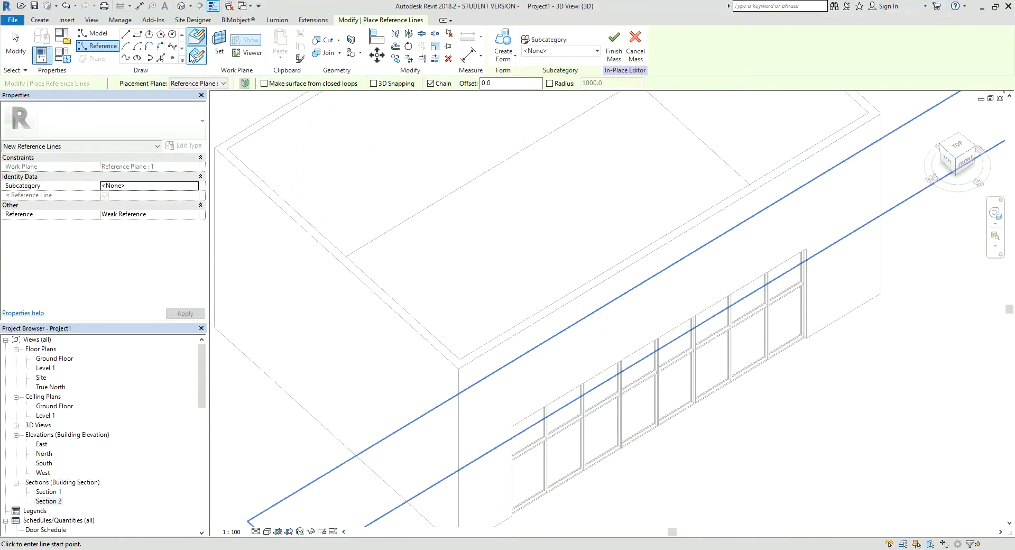
Draw a tightly waving spline-through-points reference line on Reference Plane : 1 along the inside of the glazed wall
click(126, 58)
shift+middle_drag(624, 227, 698, 303)
scroll(679, 269, down, 3)
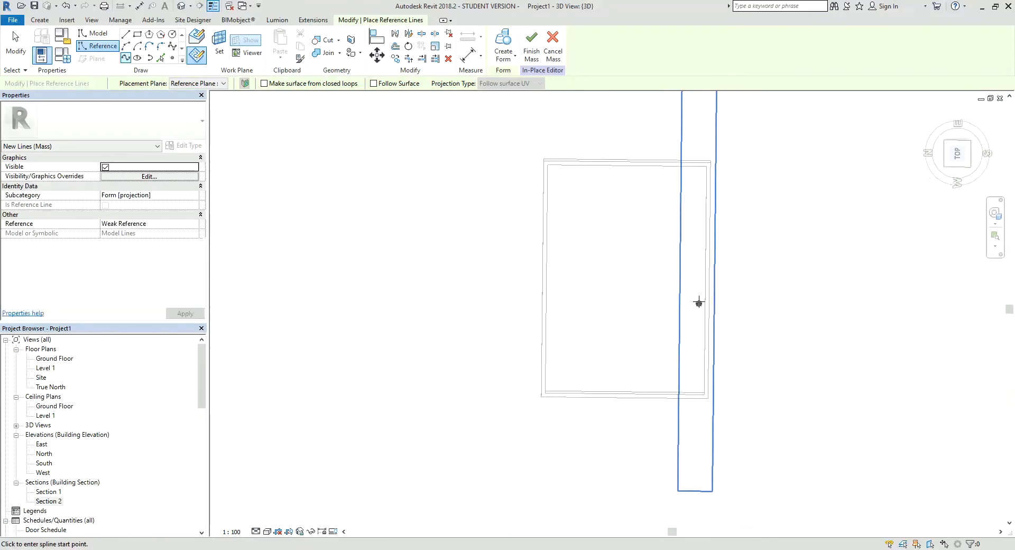
scroll(698, 286, up, 2)
middle_drag(699, 214, 667, 248)
scroll(678, 227, up, 1)
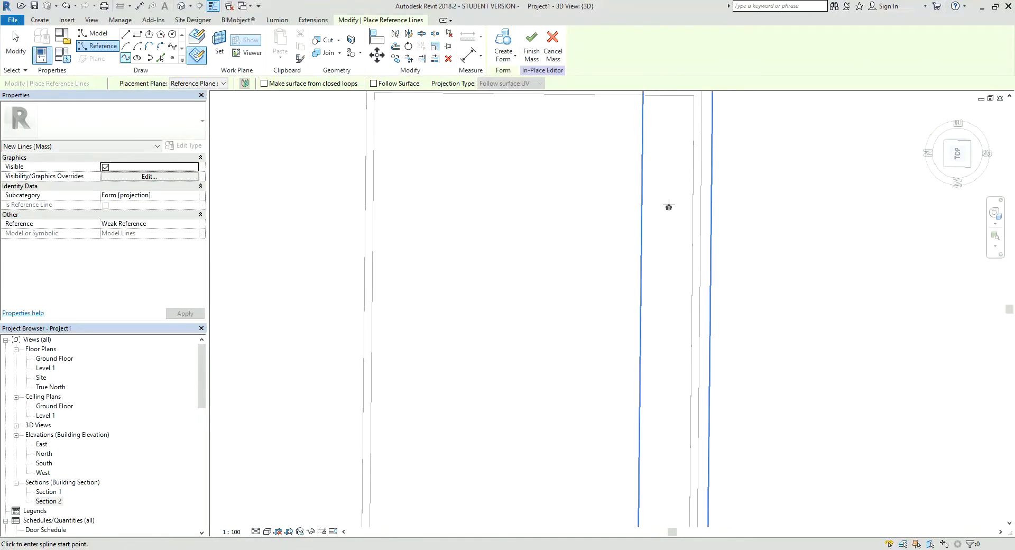
click(679, 216)
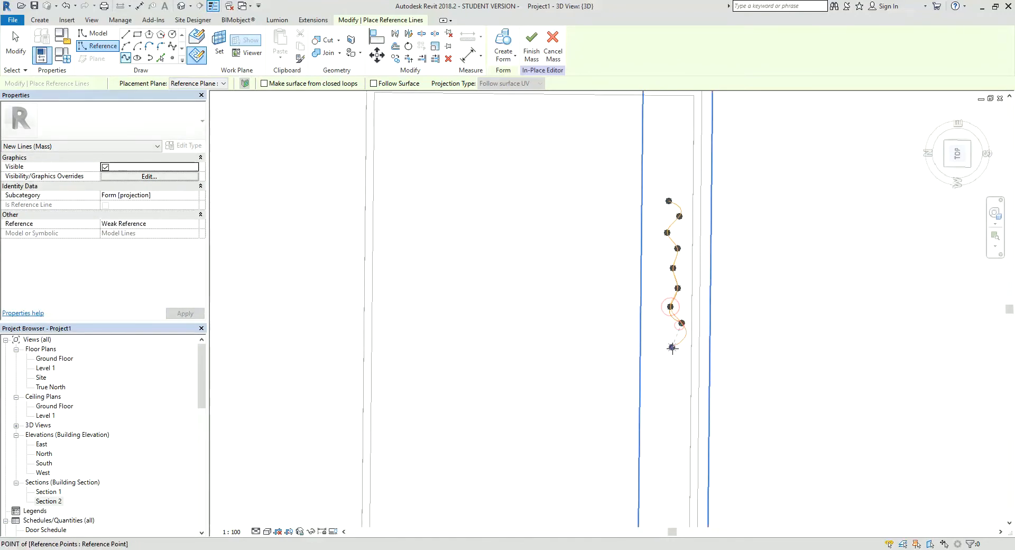
click(673, 388)
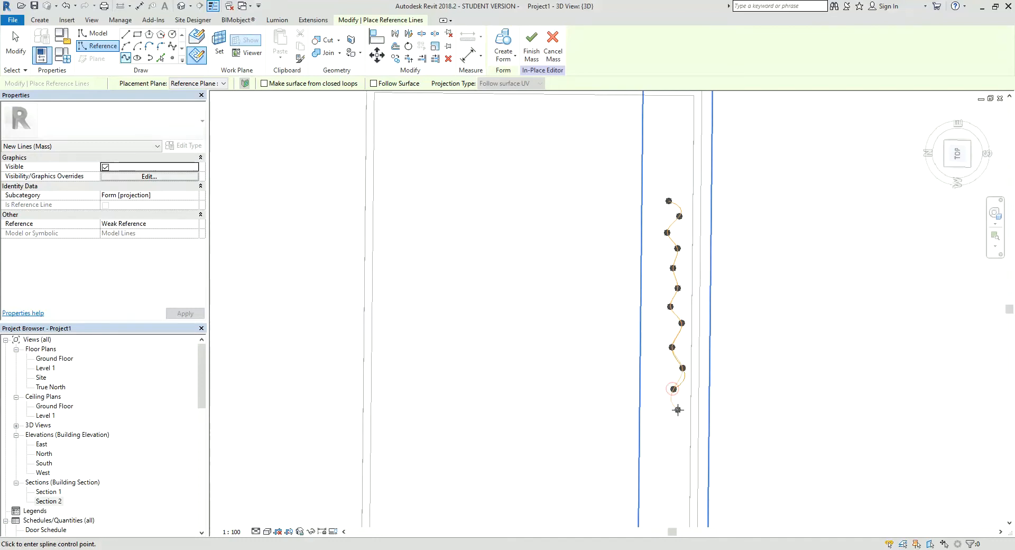
middle_drag(679, 435, 682, 348)
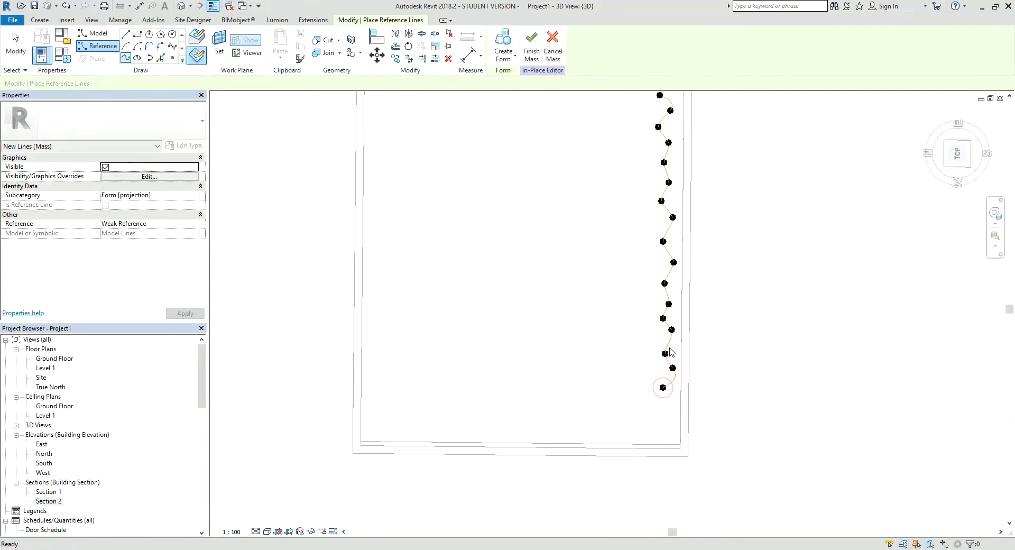
key(Escape)
key(Escape)
Set the active work plane to Reference Plane : 2
mouse_move(669, 351)
shift+middle_down()
mouse_move(515, 150)
mouse_move(682, 263)
mouse_move(775, 208)
mouse_move(839, 154)
mouse_move(696, 239)
mouse_move(747, 267)
mouse_move(606, 268)
shift+middle_up()
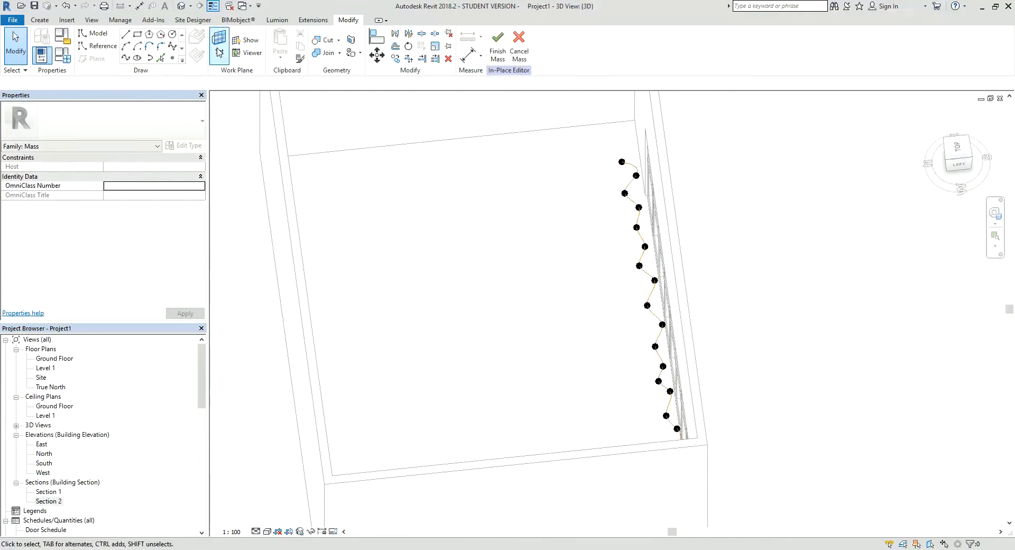
click(219, 48)
click(115, 83)
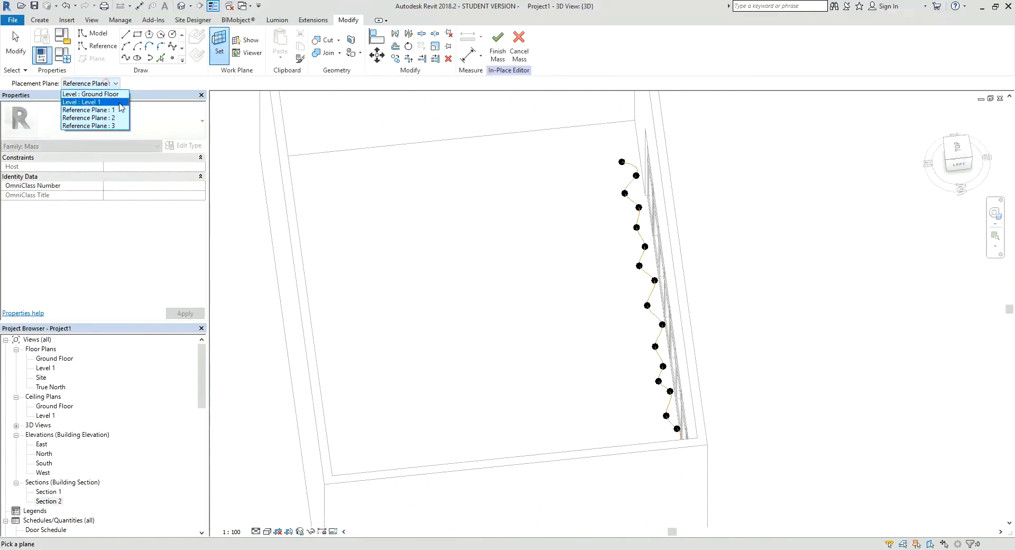
click(93, 119)
Draw a wider waving spline-through-points reference line on Reference Plane : 2, running alongside the first spline
shift+middle_drag(655, 272, 681, 286)
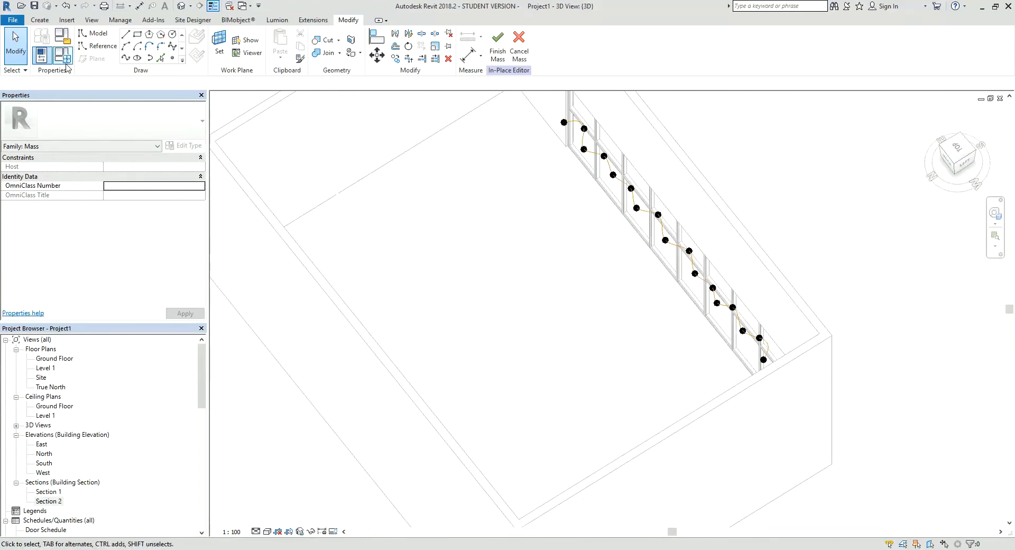
click(105, 49)
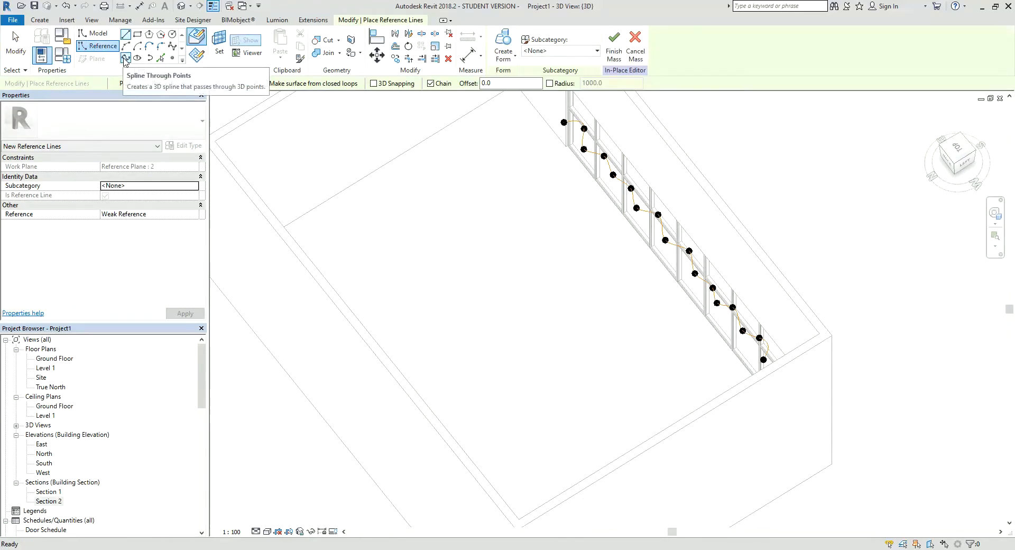
click(126, 58)
shift+middle_drag(528, 233, 563, 209)
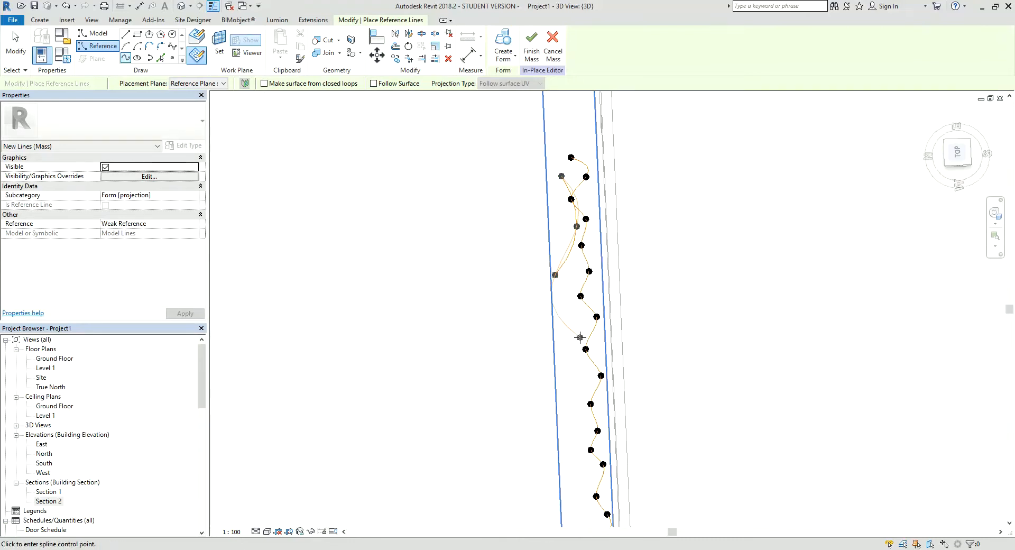
middle_drag(570, 466, 572, 361)
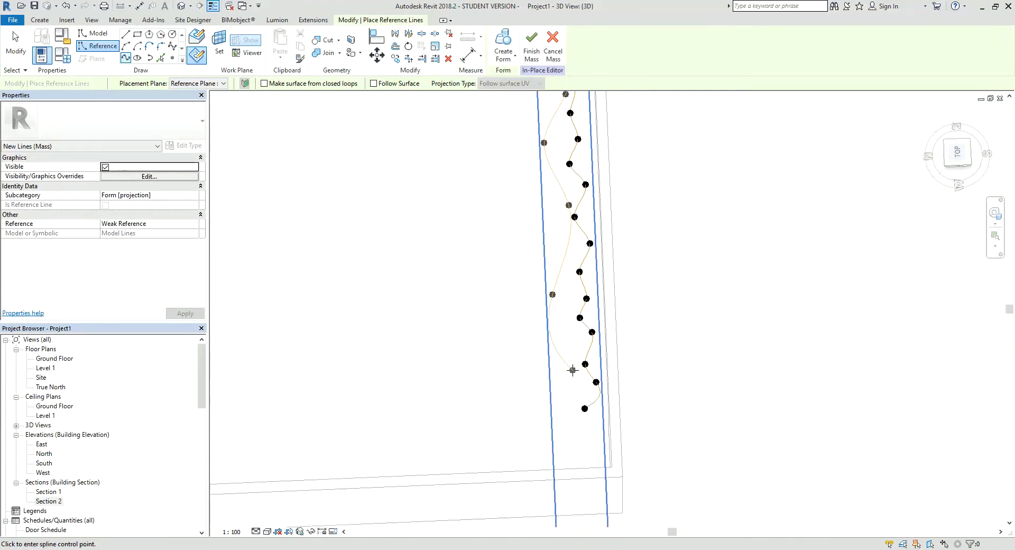
shift+middle_drag(560, 409, 564, 222)
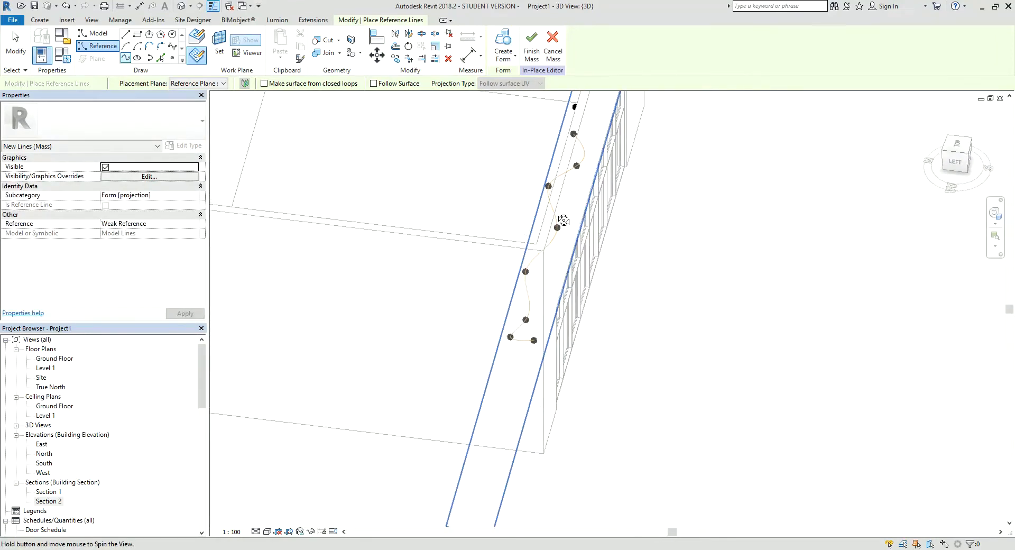
middle_drag(496, 266, 243, 108)
key(Escape)
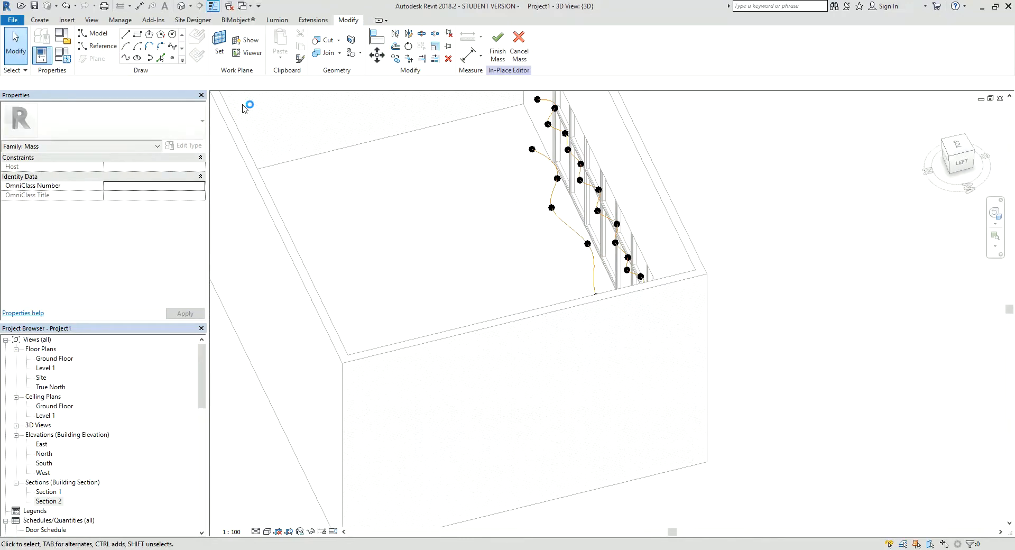
Set the active work plane to Reference Plane : 3
click(220, 47)
click(109, 83)
click(118, 126)
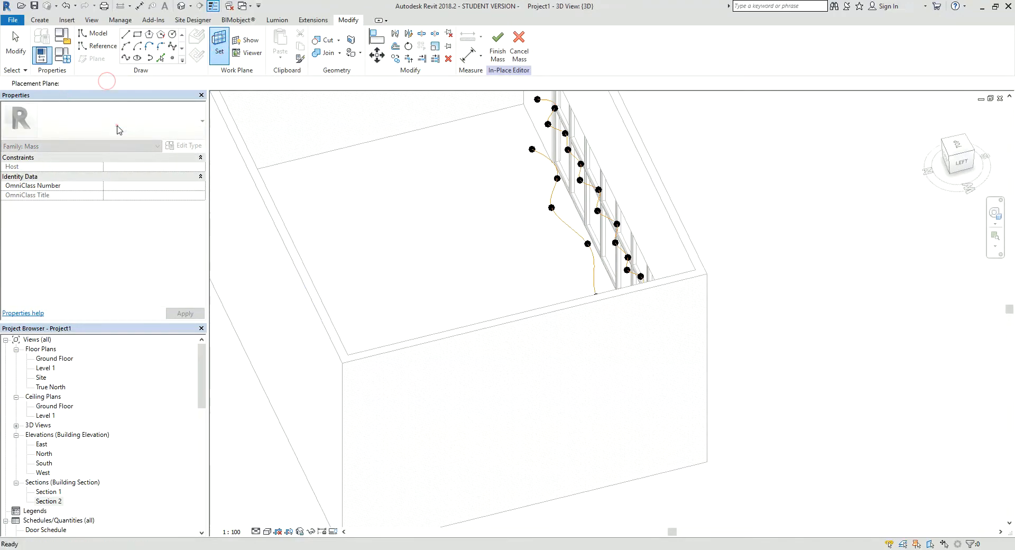
Draw a wide waving spline-through-points reference line on Reference Plane : 3, alongside the two existing splines
click(97, 46)
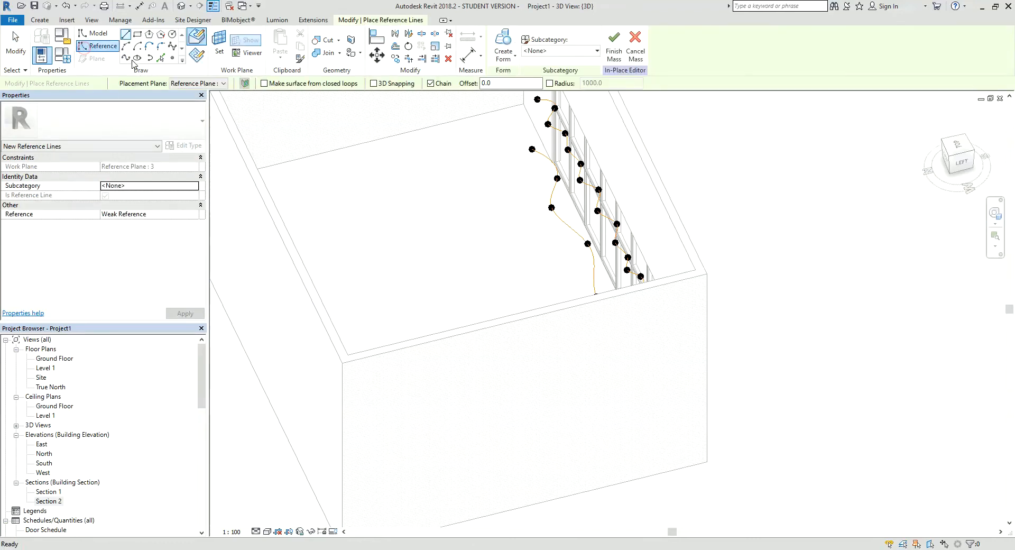
click(126, 58)
shift+middle_drag(635, 265, 536, 384)
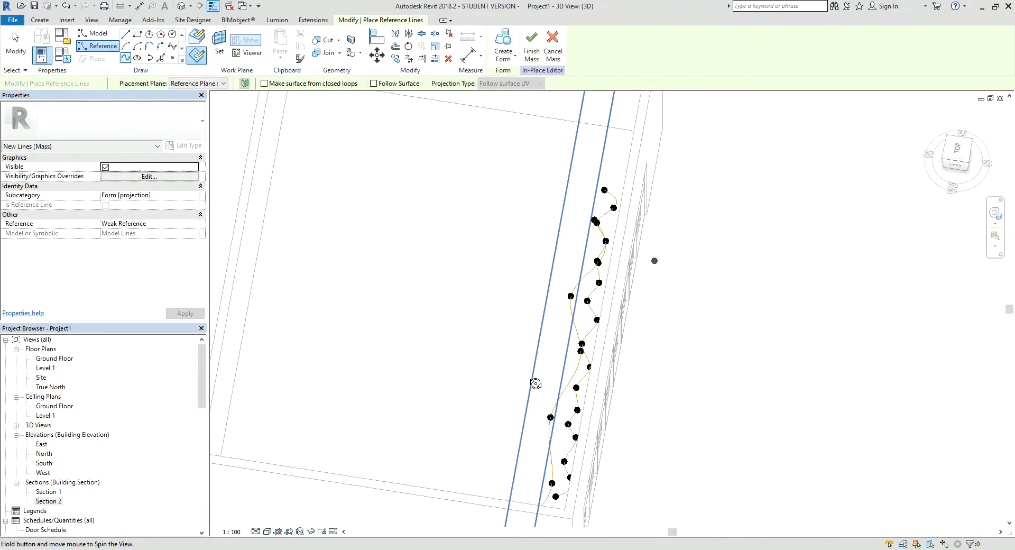
scroll(572, 234, up, 2)
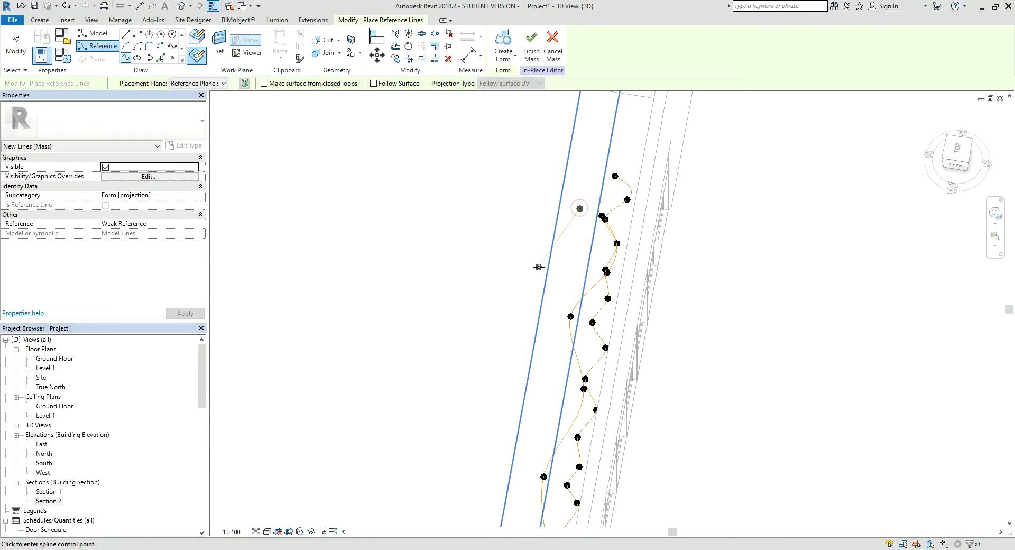
click(517, 349)
middle_drag(552, 355, 565, 213)
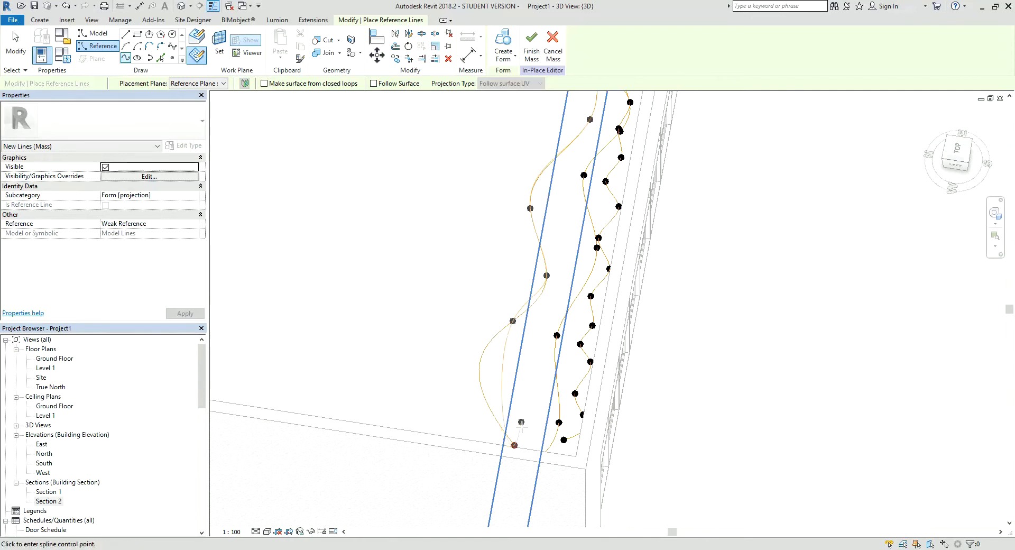
shift+middle_drag(522, 423, 542, 375)
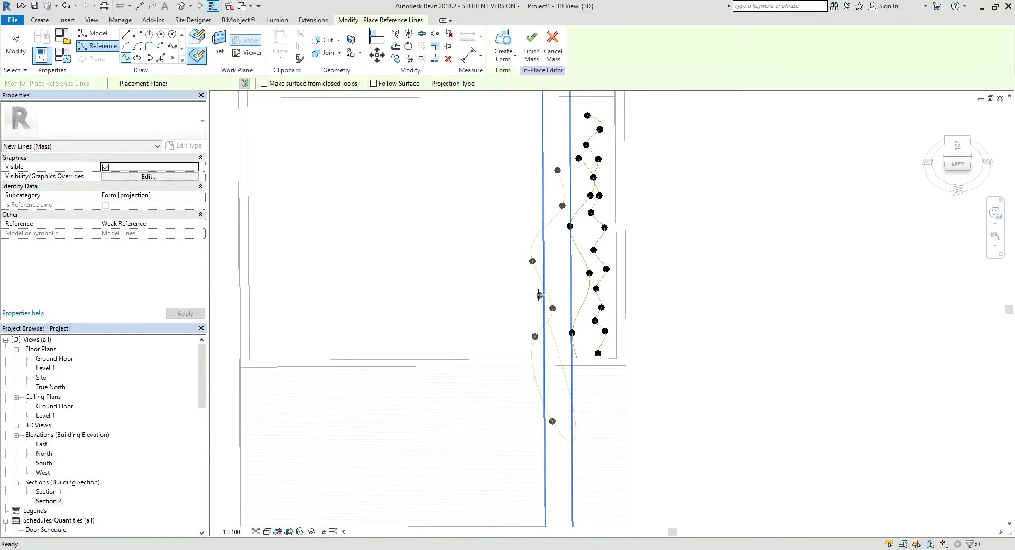
key(Escape)
key(Escape)
Align the third spline's ends with the other splines, placing one end about 2525 mm from the side wall and repositioning the opposite two points
shift+middle_drag(539, 294, 696, 354)
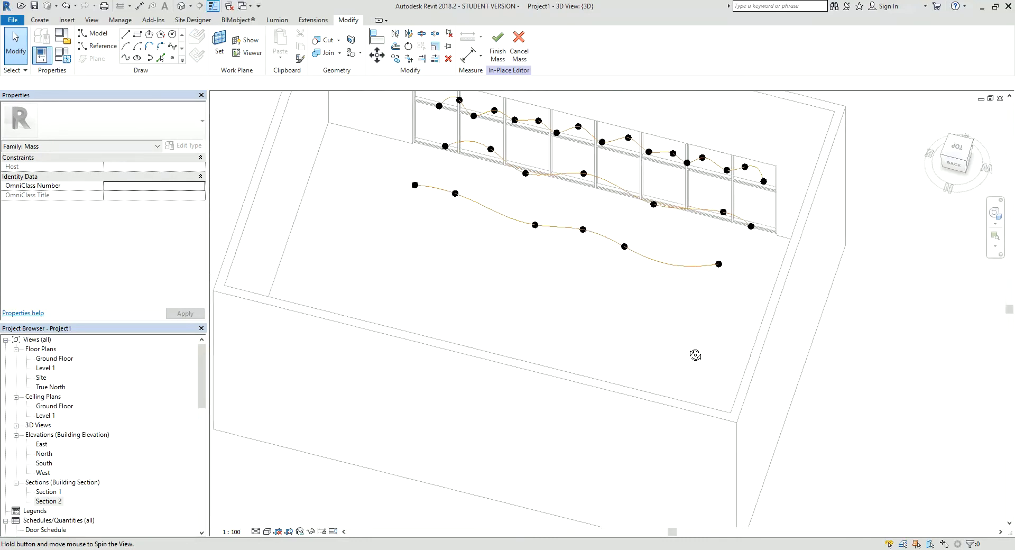
click(715, 265)
middle_drag(713, 267, 713, 281)
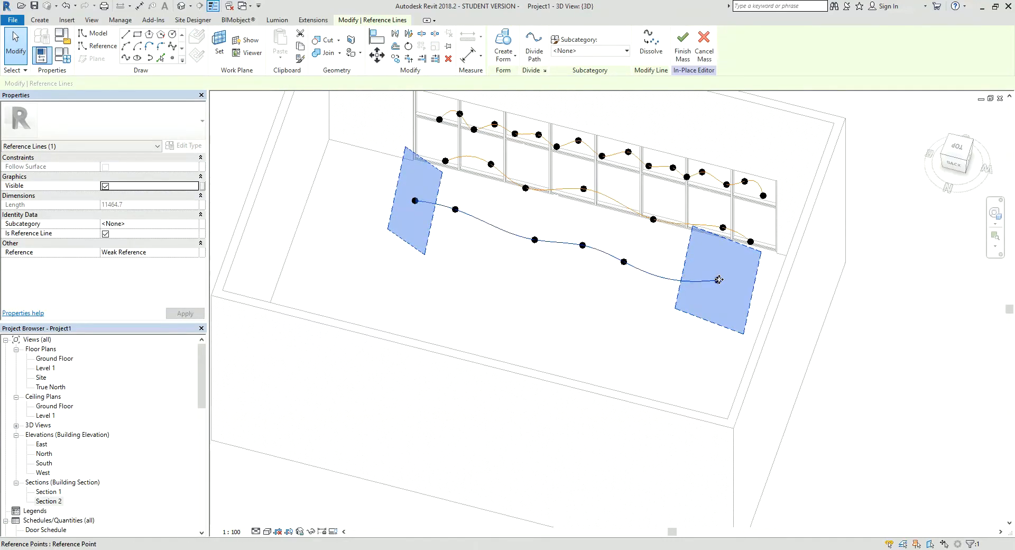
click(719, 279)
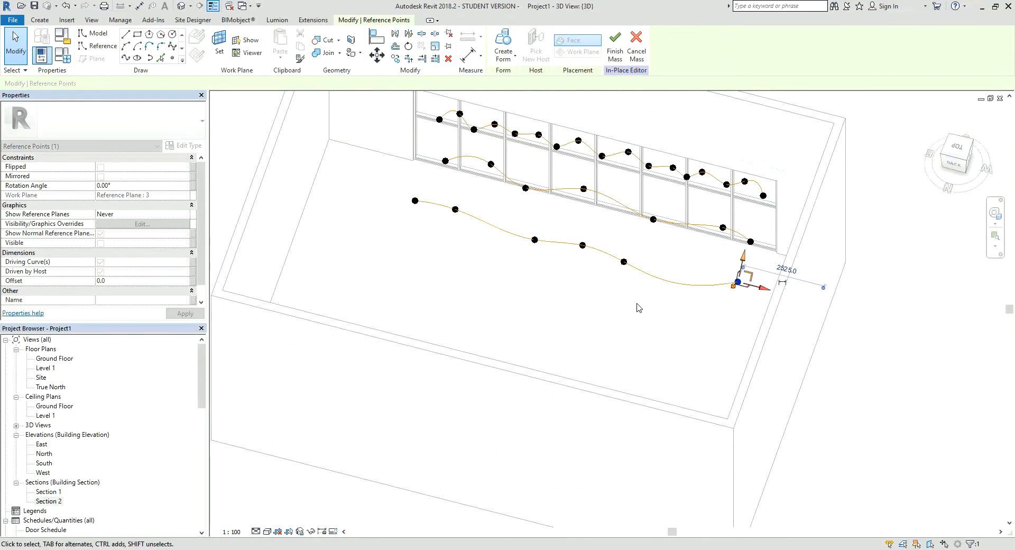
shift+middle_drag(721, 284, 683, 315)
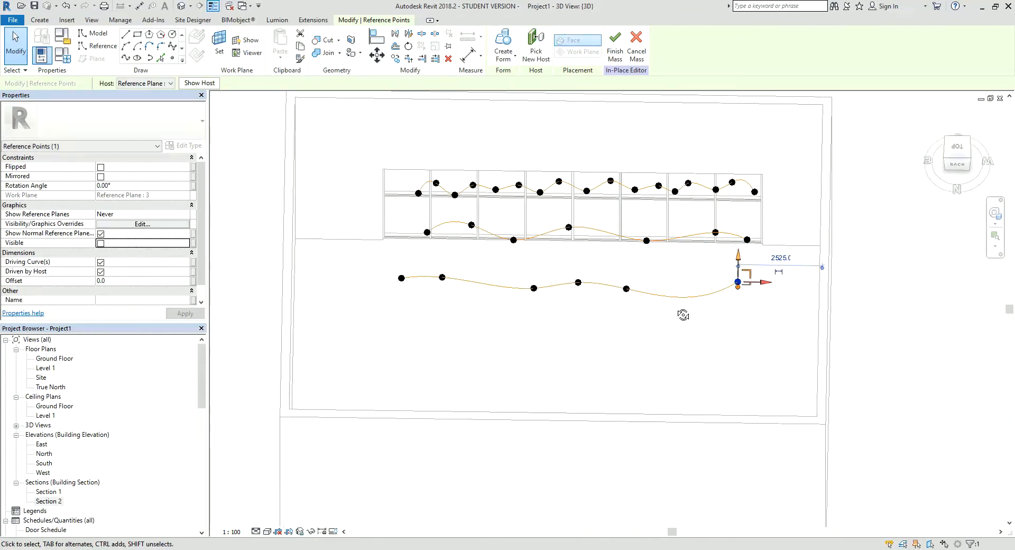
click(402, 278)
drag(401, 278, 467, 267)
click(583, 305)
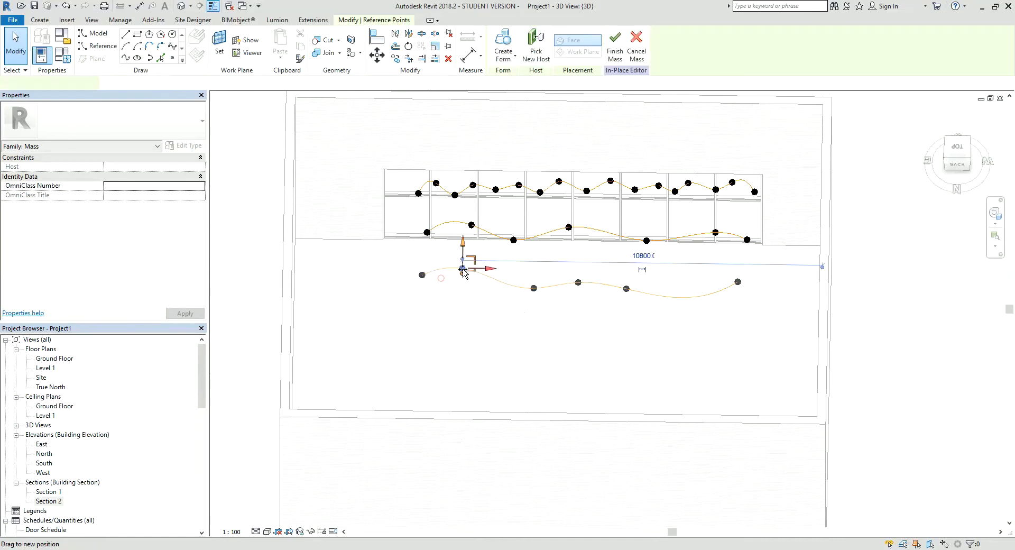
click(608, 310)
shift+middle_drag(608, 309, 618, 341)
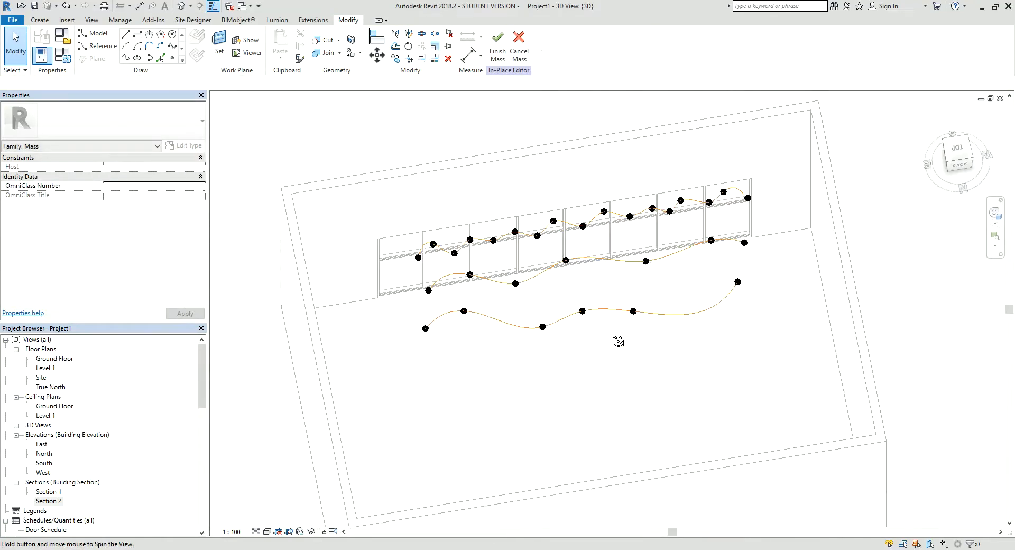
Create a form from the three spline reference lines
click(691, 317)
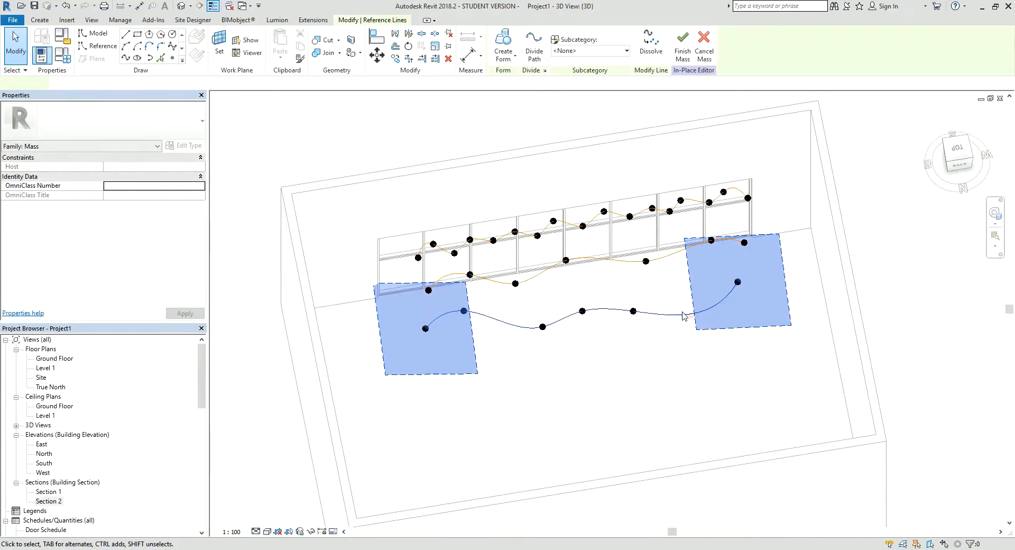
ctrl+click(656, 231)
ctrl+click(642, 214)
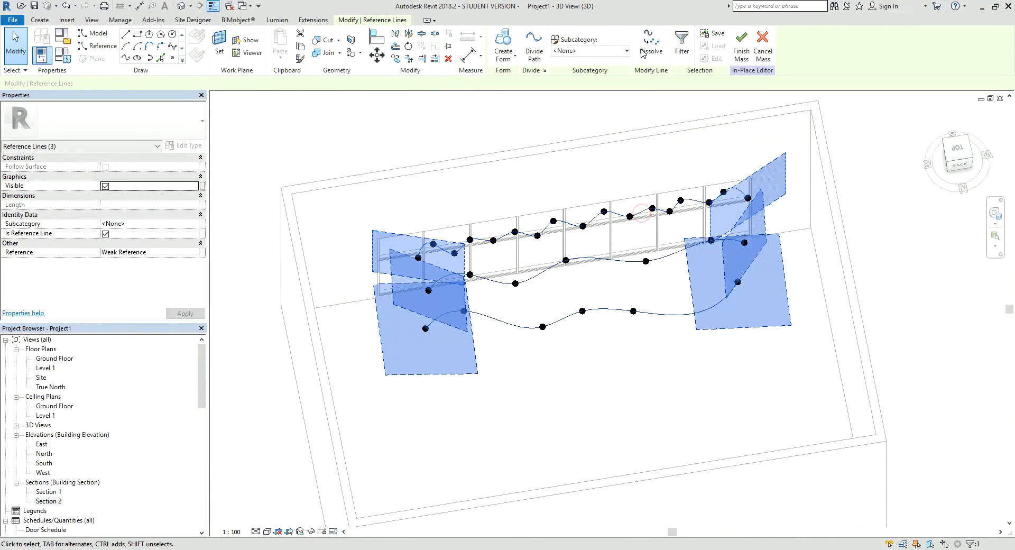
click(506, 49)
Divide the surface of the wavy form into a grid
shift+middle_drag(664, 253, 551, 436)
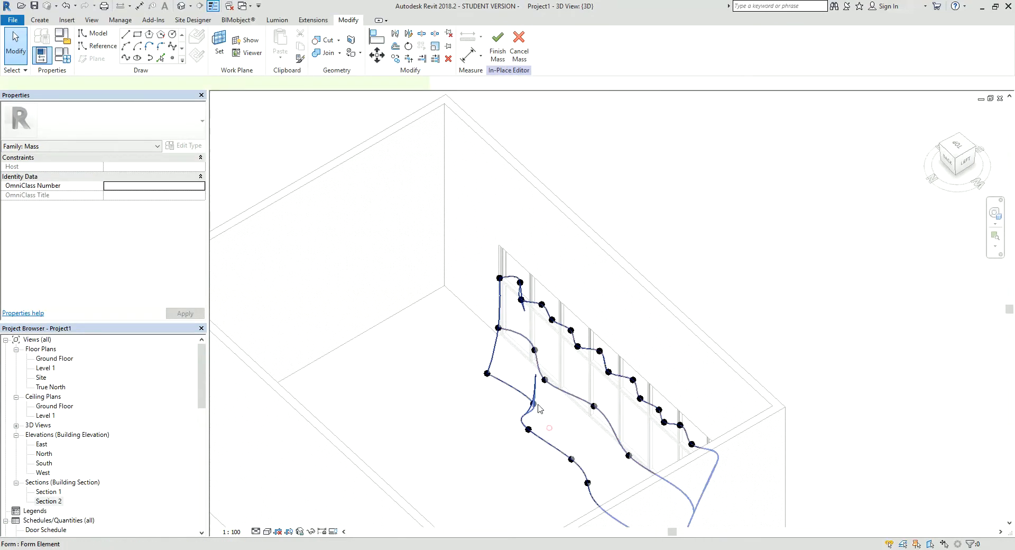
click(538, 407)
click(558, 48)
shift+middle_drag(608, 296, 613, 389)
key(Escape)
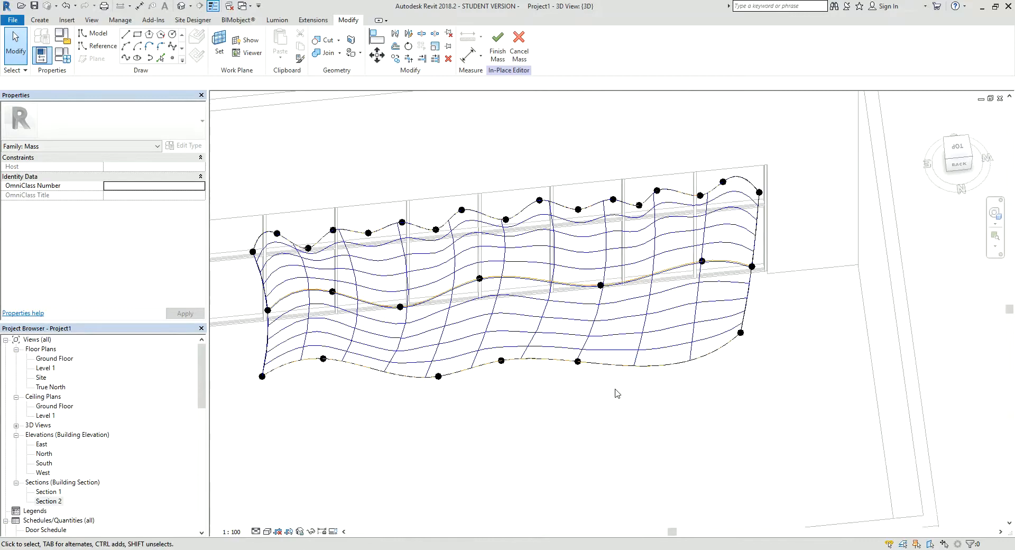
Toggle the coordinates of the reference point second from the lowest spline's end, pull it away from the glazed wall and adjust its height
click(578, 361)
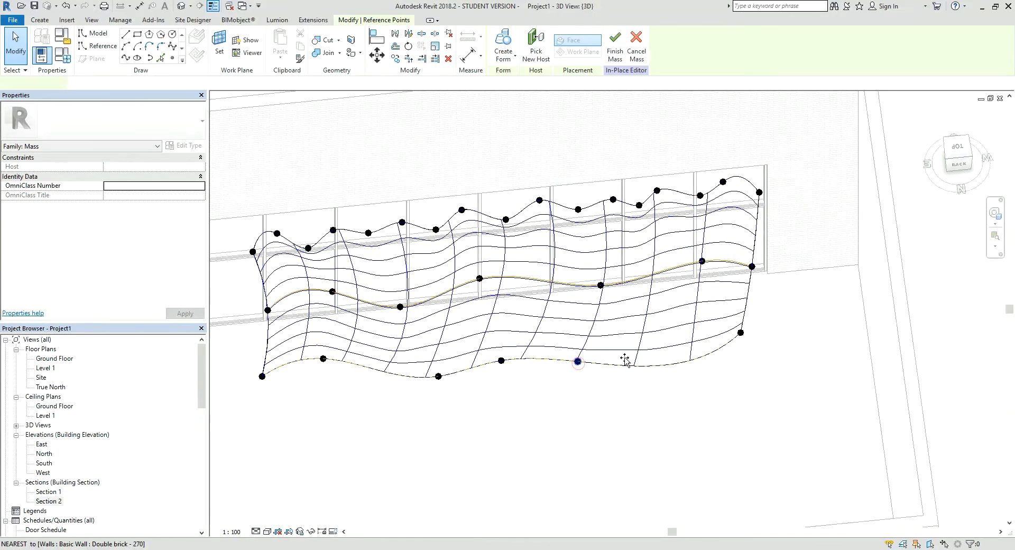
shift+middle_drag(594, 390, 729, 336)
scroll(730, 336, up, 3)
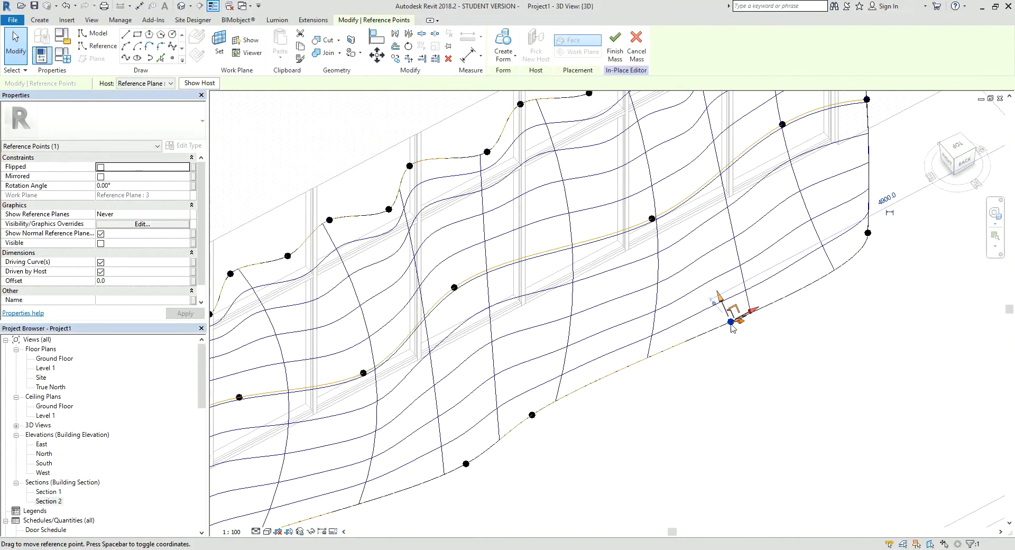
shift+middle_drag(744, 326, 753, 326)
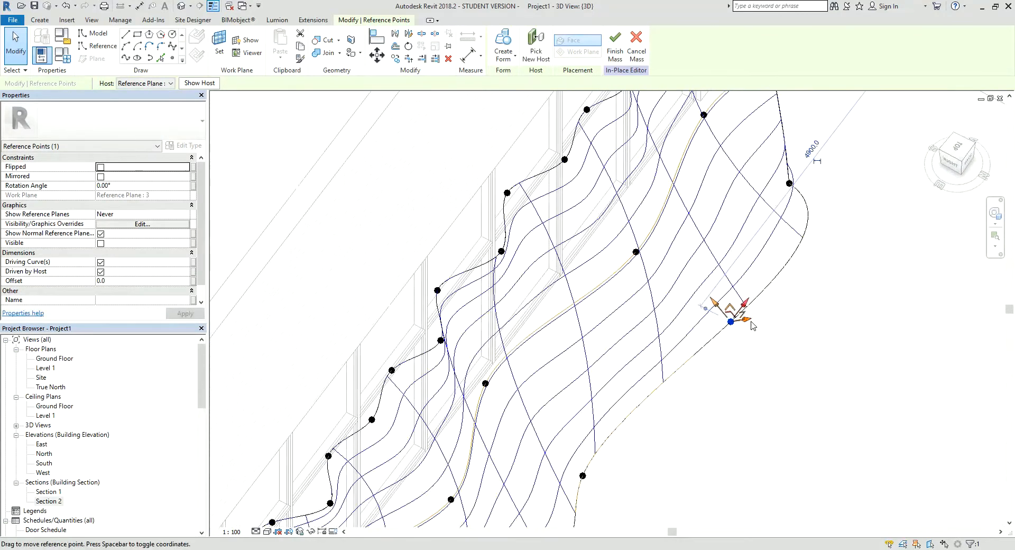
key(space)
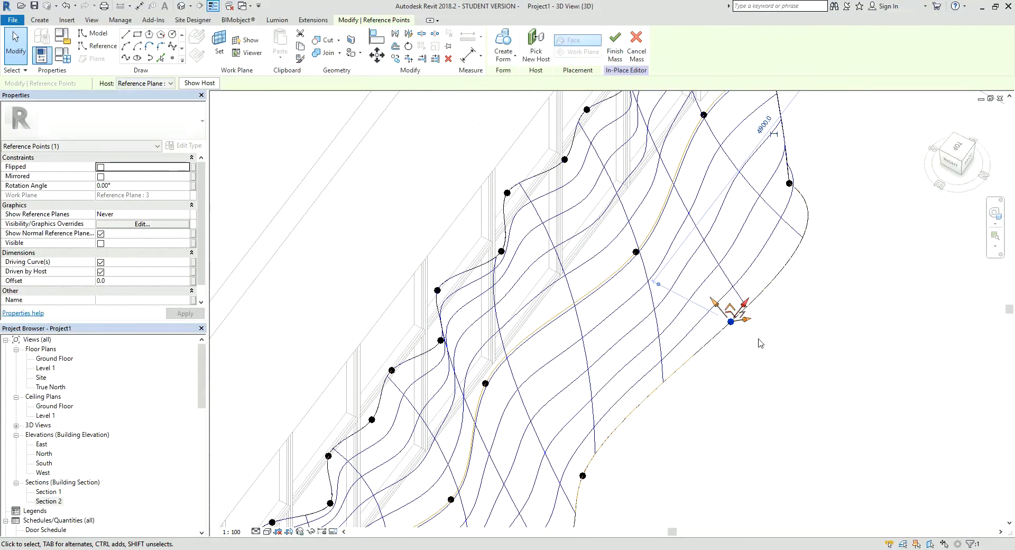
key(space)
drag(779, 344, 771, 340)
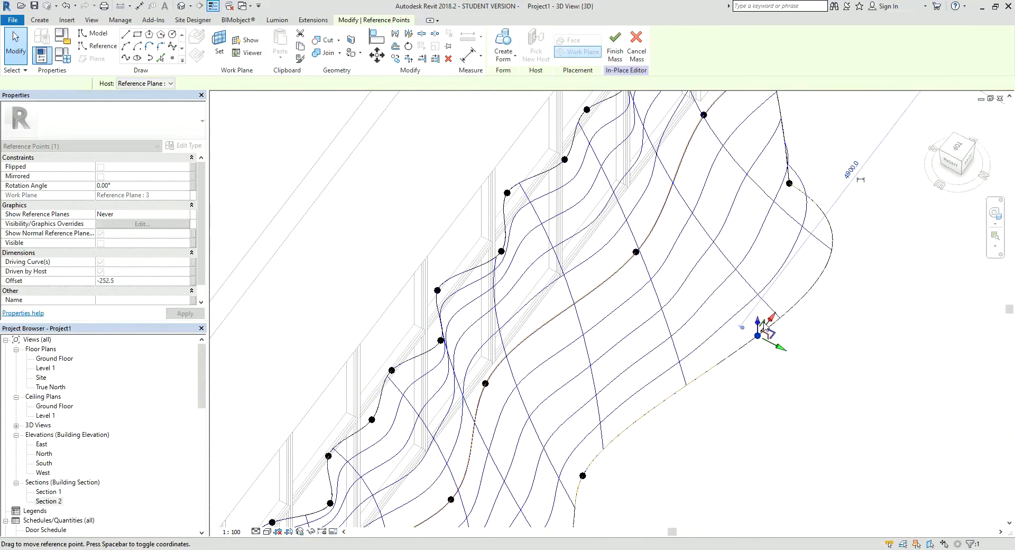
mouse_move(774, 293)
shift+middle_down()
mouse_move(767, 317)
mouse_move(834, 222)
mouse_move(714, 264)
mouse_move(615, 253)
mouse_move(709, 337)
mouse_move(759, 300)
shift+middle_up()
drag(759, 295, 759, 313)
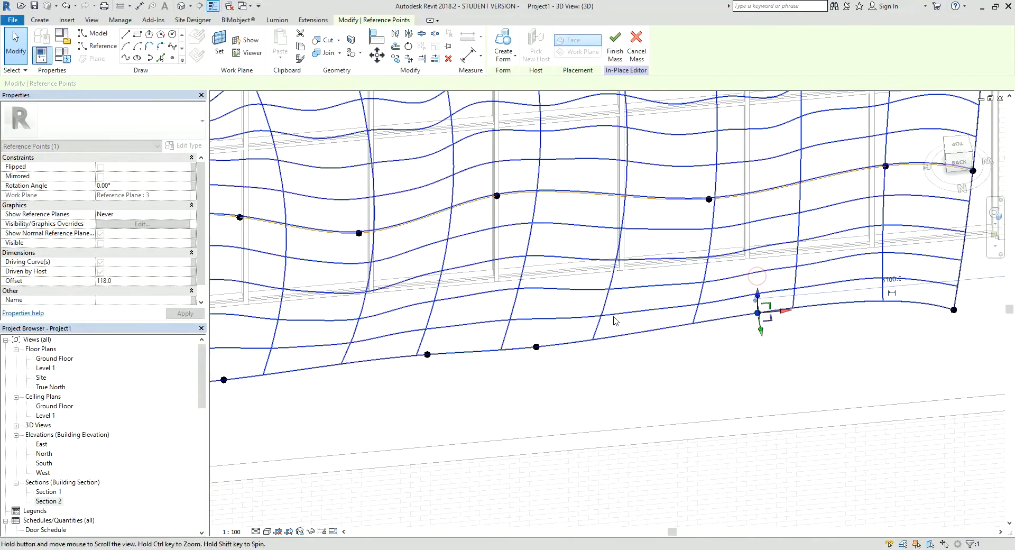
Move other reference points of the lowest spline vertically to deepen its waves, and set the one near the opposite end to about -173 offset
click(538, 347)
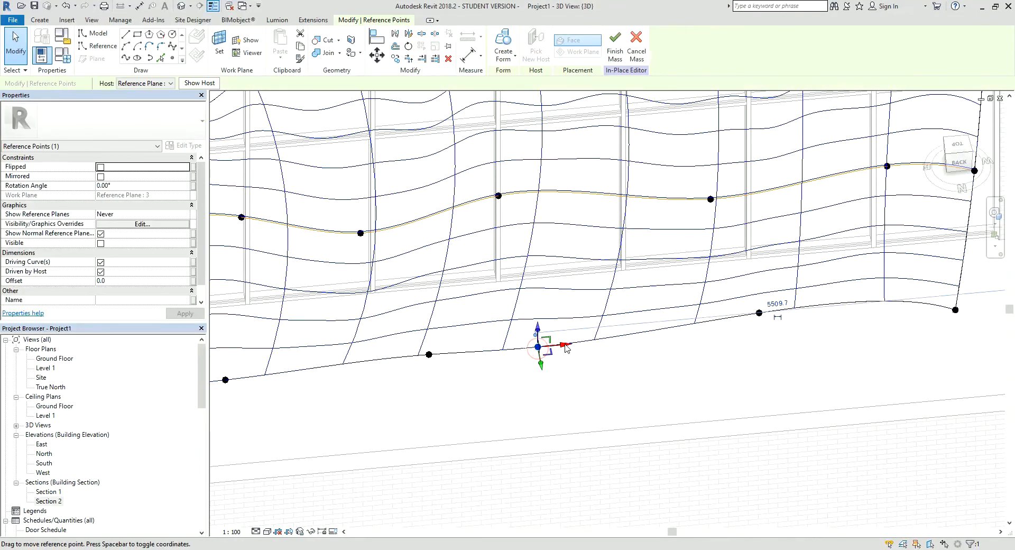
mouse_move(612, 339)
shift+middle_down()
mouse_move(693, 342)
mouse_move(877, 256)
mouse_move(872, 317)
mouse_move(835, 304)
mouse_move(827, 363)
mouse_move(843, 362)
mouse_move(993, 239)
mouse_move(802, 270)
mouse_move(859, 412)
shift+middle_up()
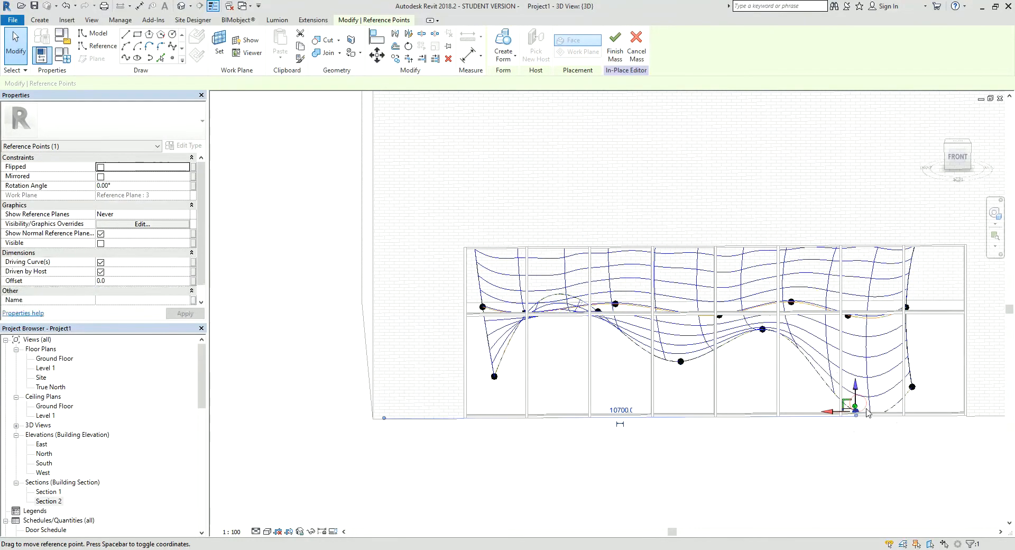
shift+middle_drag(867, 413, 827, 445)
scroll(870, 410, up, 3)
mouse_move(850, 406)
mouse_down()
mouse_move(873, 390)
mouse_move(847, 399)
mouse_up()
shift+middle_drag(820, 395, 848, 355)
scroll(841, 416, down, 2)
middle_drag(840, 416, 951, 415)
click(757, 382)
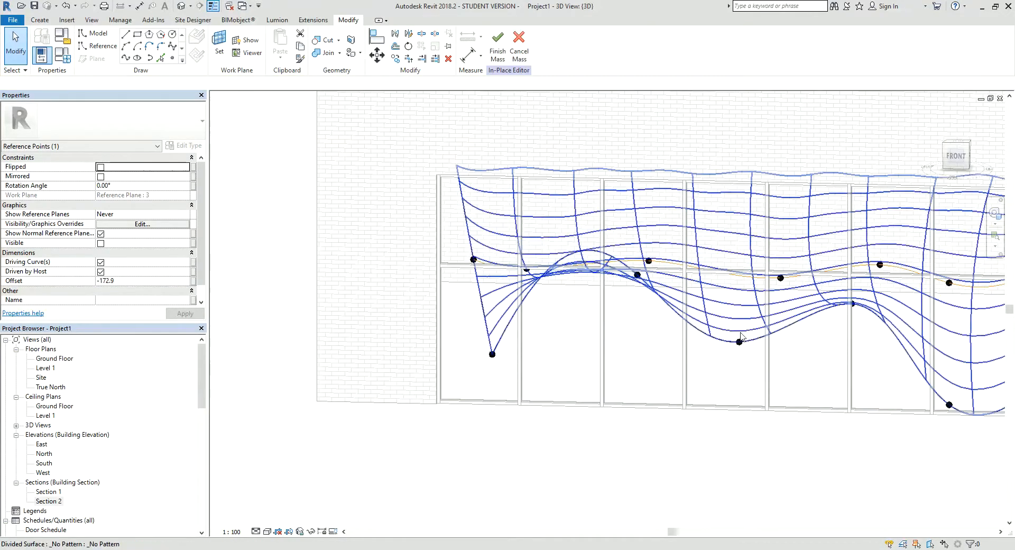
Inspect the reshaped surface from the side and finish the in-place mass
shift+middle_drag(703, 338, 555, 415)
scroll(693, 324, down, 2)
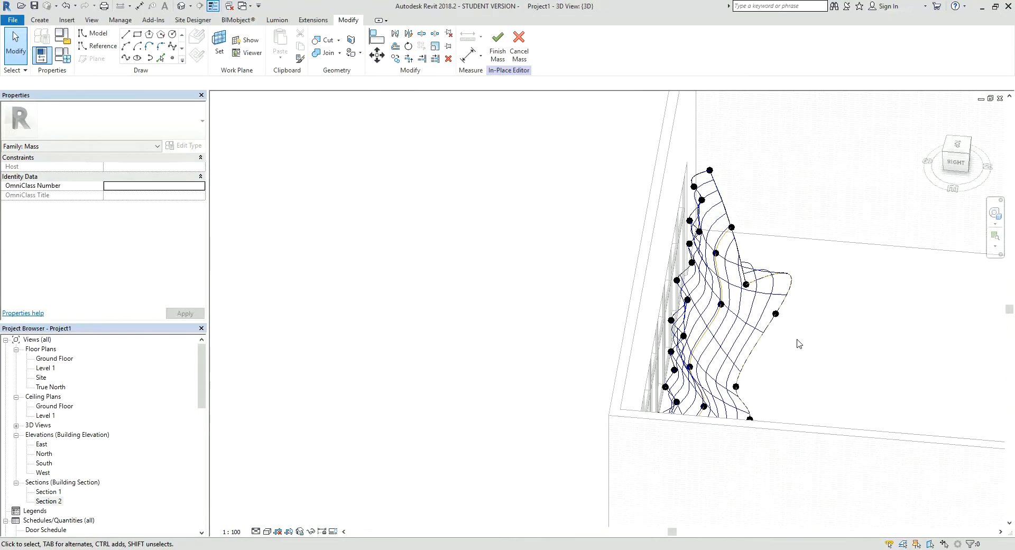
shift+middle_drag(756, 332, 691, 355)
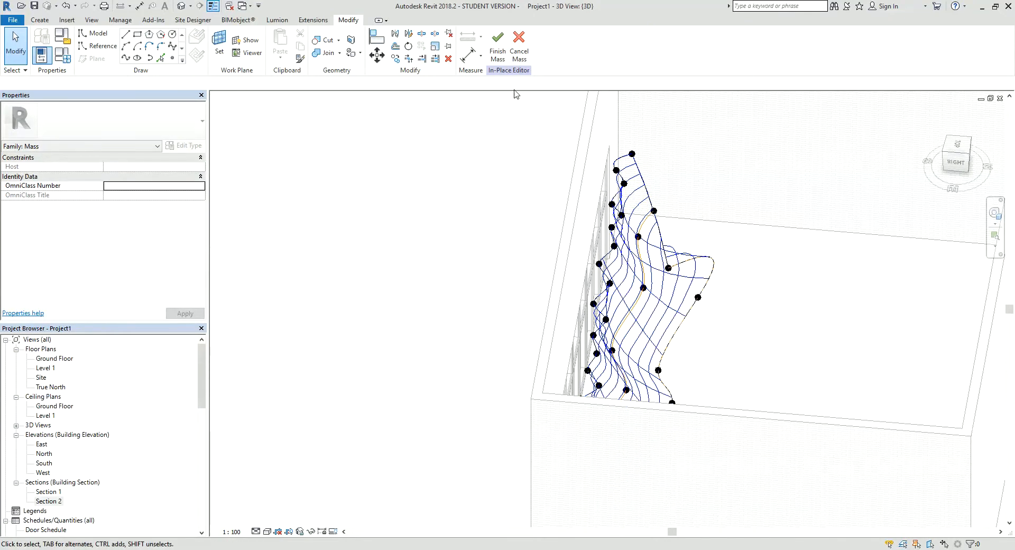
click(500, 60)
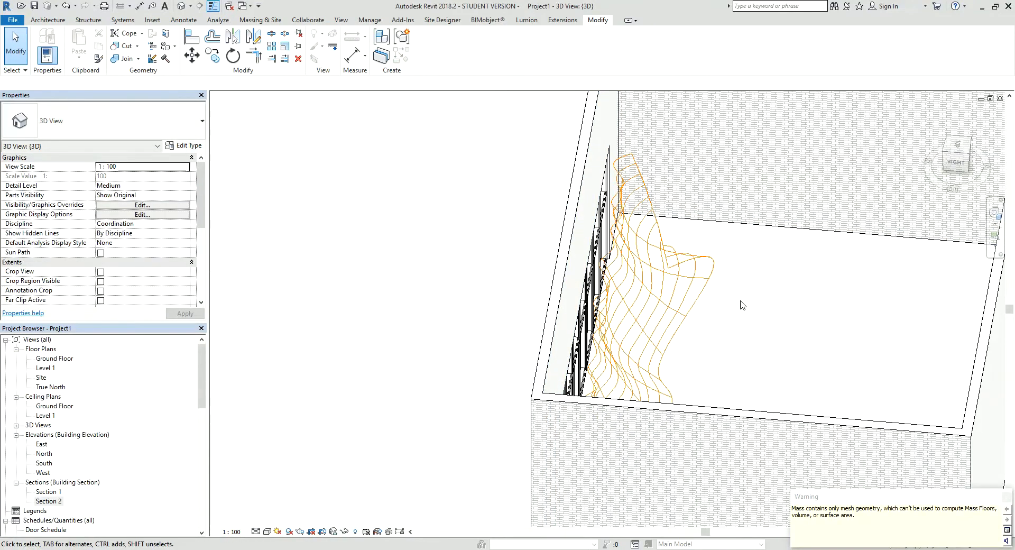
Start a new wall using the basic wall type 30mm Toilet partition
click(50, 20)
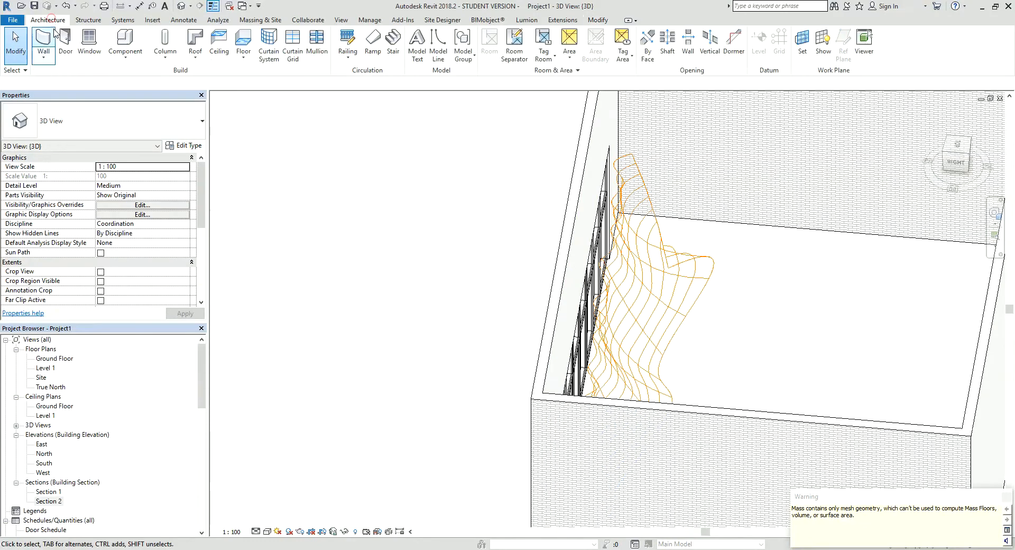
click(45, 53)
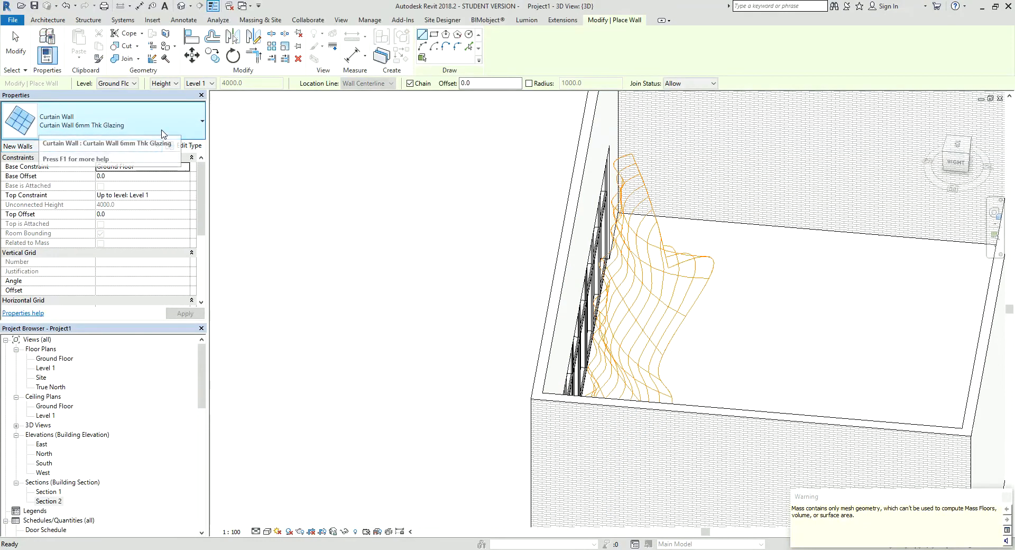
click(162, 134)
scroll(79, 223, up, 5)
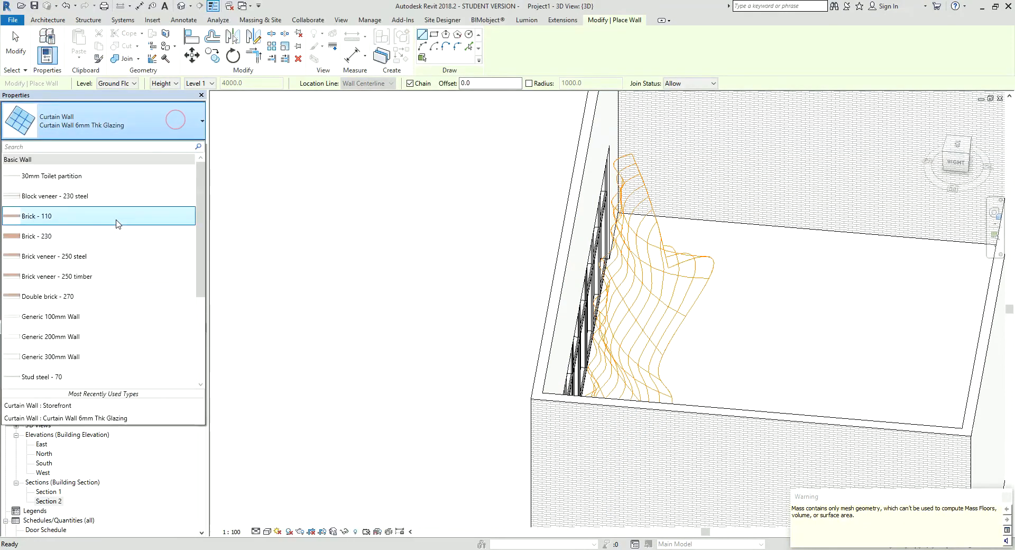
click(59, 182)
Duplicate the wall type as 30mm Toilet partition 2 and set its substrate layer thickness to 1.0 mm
click(181, 145)
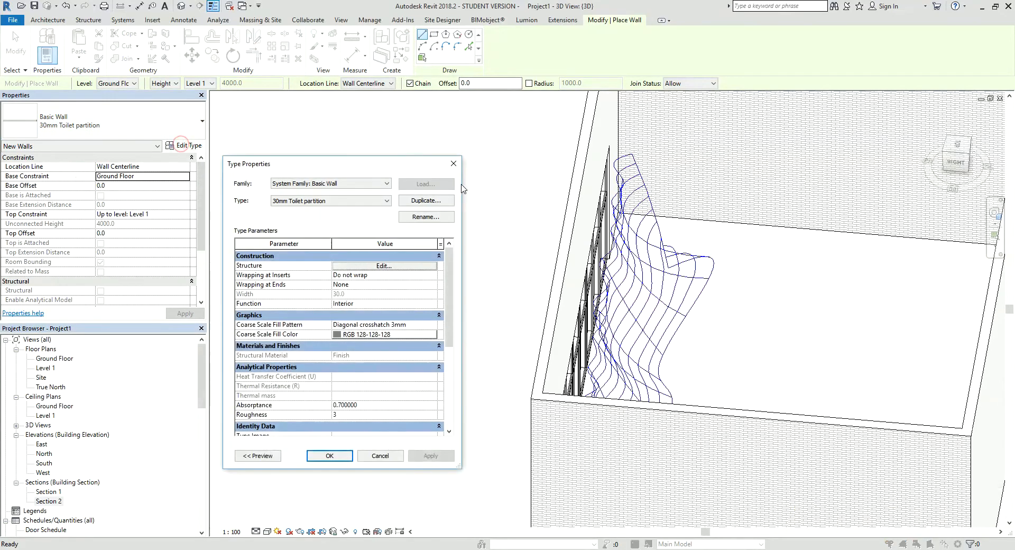
click(442, 200)
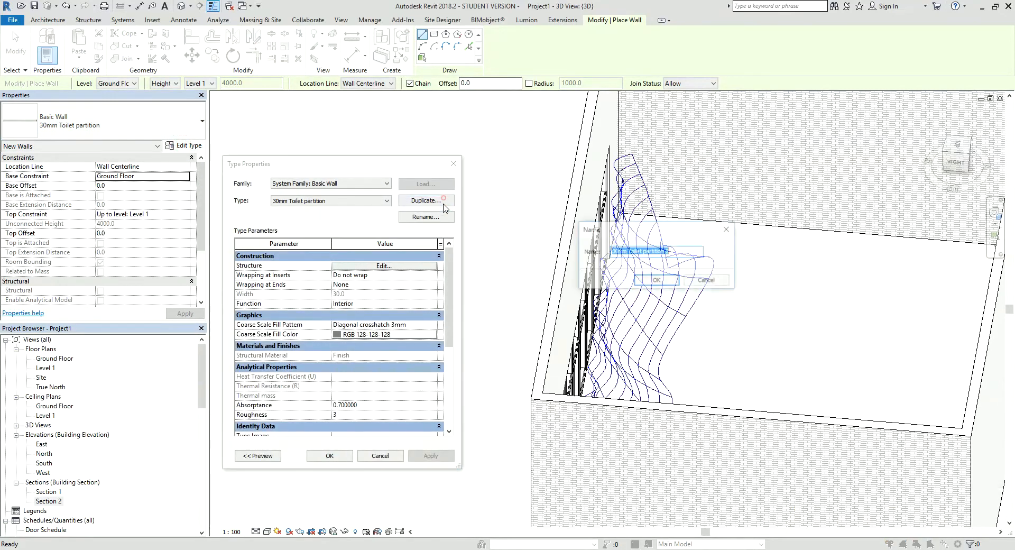
click(651, 284)
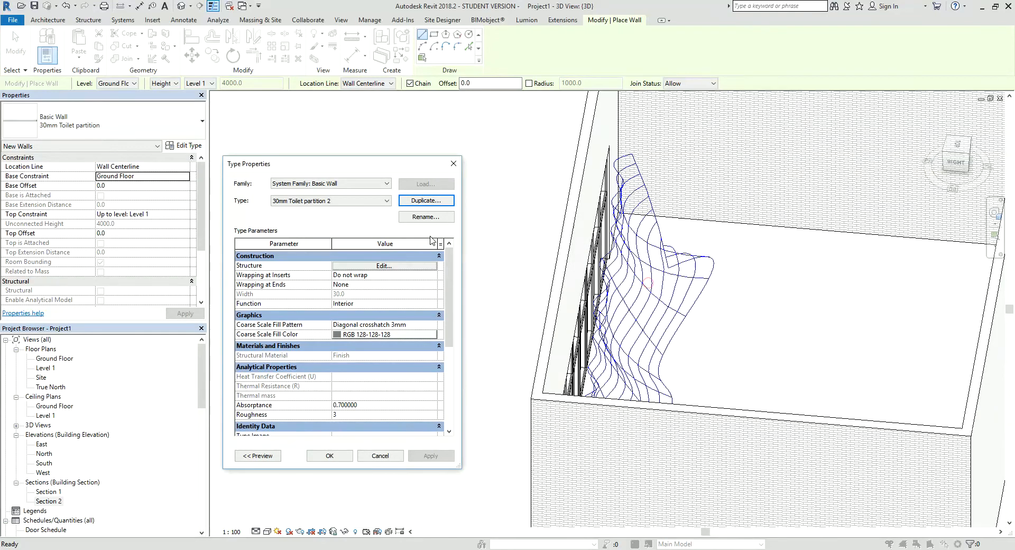
click(394, 266)
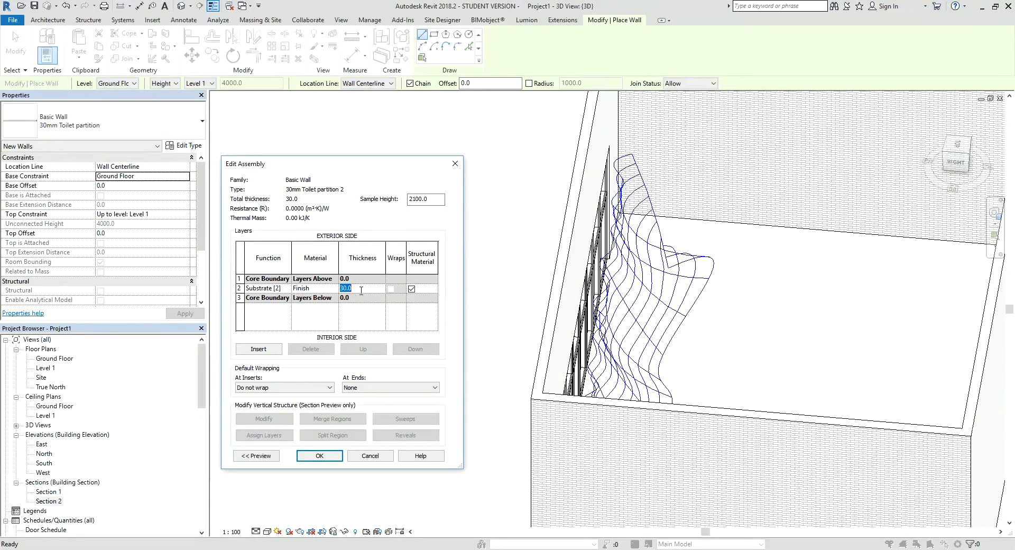
click(327, 456)
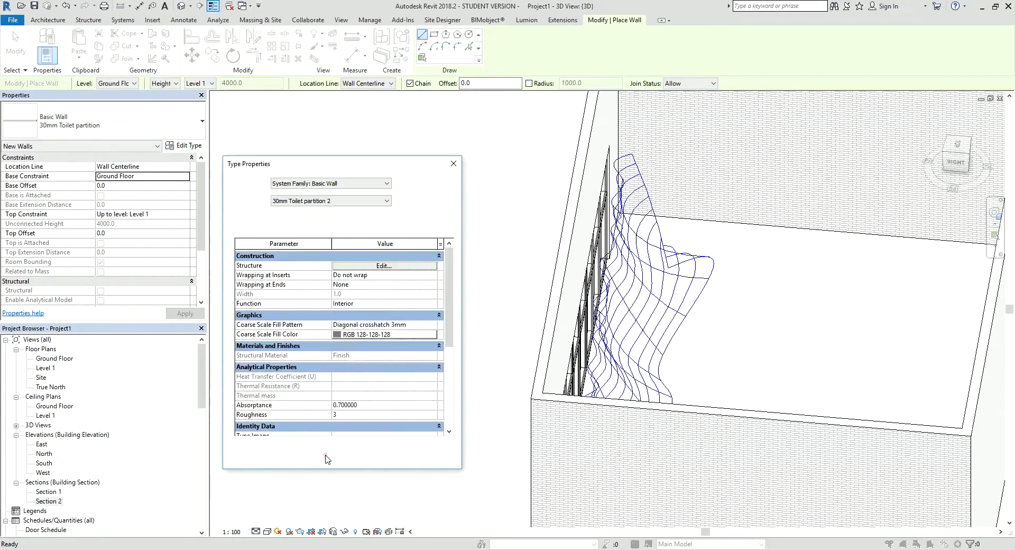
Accept the edited wall type 30mm Toilet partition 2 and create a wall with it on the wavy mass face
click(342, 460)
middle_drag(690, 300, 650, 296)
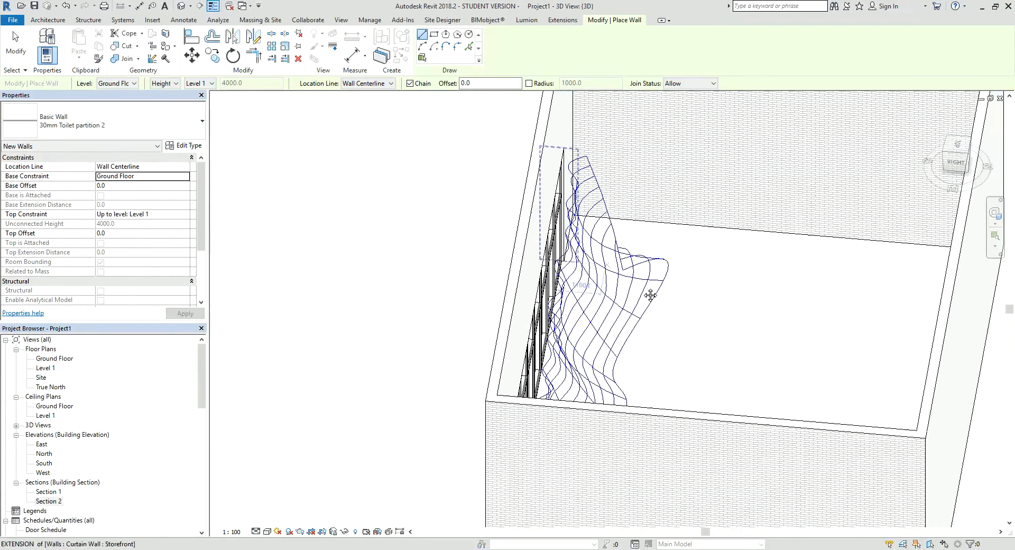
click(421, 58)
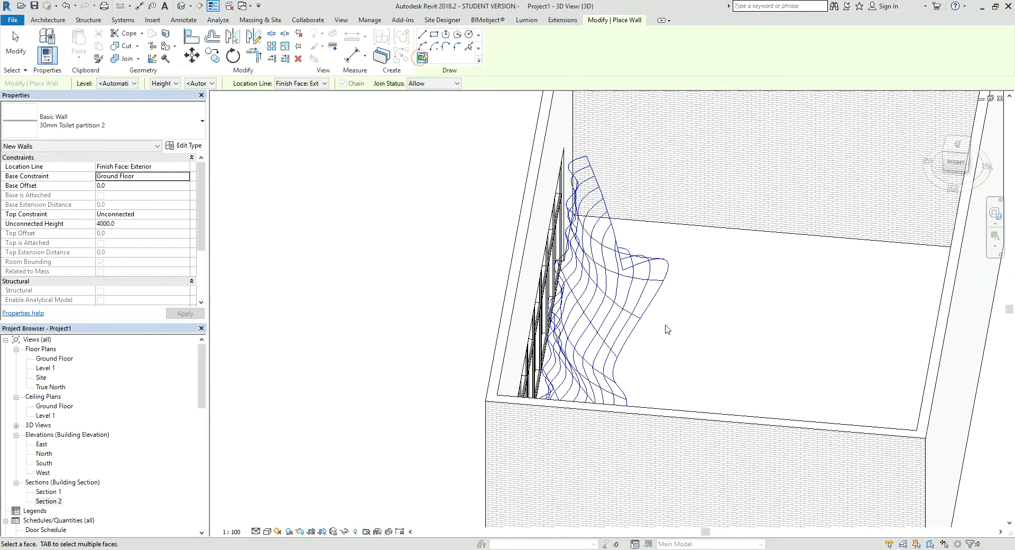
middle_drag(691, 352, 551, 326)
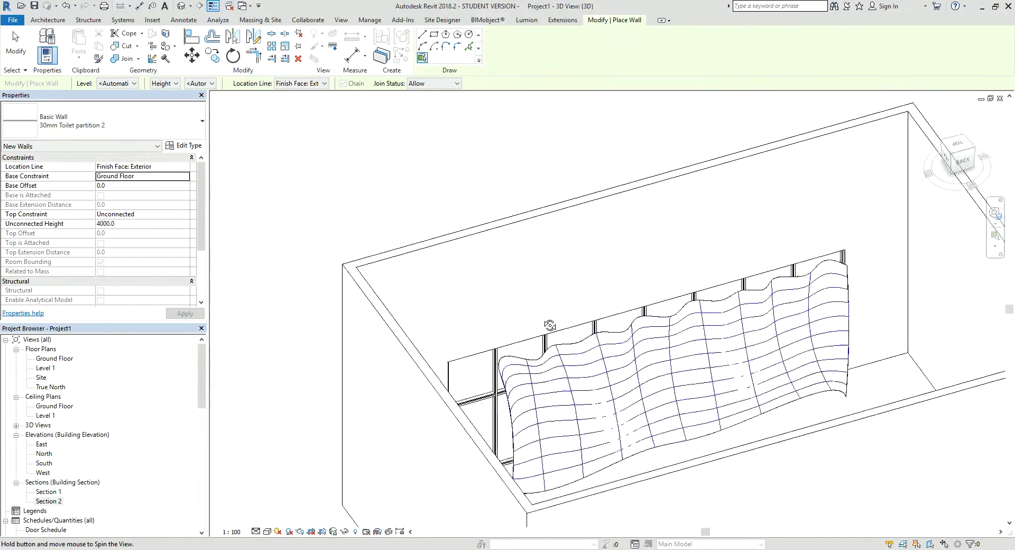
scroll(604, 350, down, 1)
key(Escape)
Inspect the wavy wall through the storefront glazing and set the 3D view's visual style to shaded
shift+middle_drag(607, 358, 725, 328)
shift+middle_drag(553, 267, 542, 204)
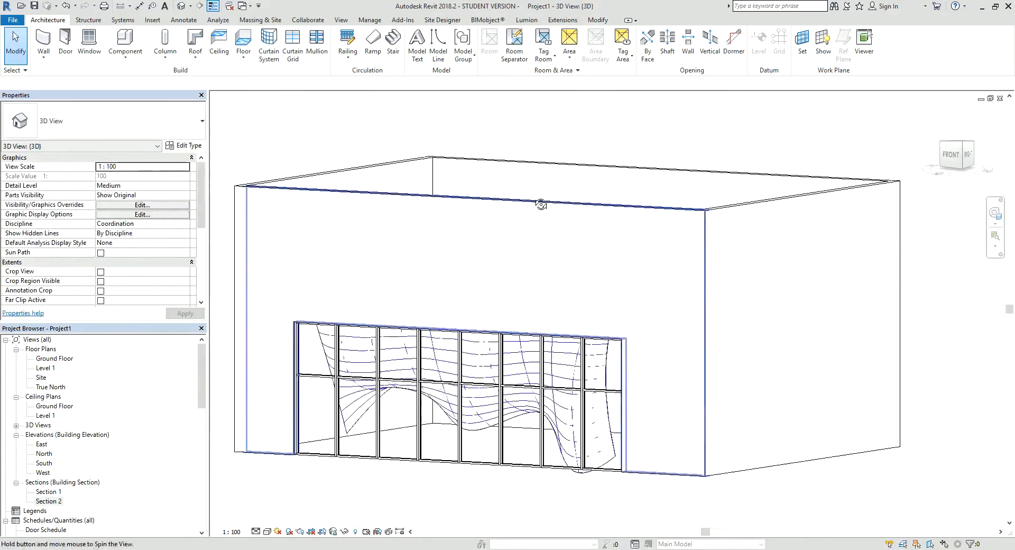
key(s)
key(d)
Hide the wavy mass in the 3D view and select the thin face-based wall behind the storefront
mouse_move(522, 321)
middle_down()
mouse_move(594, 302)
mouse_move(732, 224)
mouse_move(833, 366)
mouse_move(982, 417)
mouse_move(784, 497)
mouse_move(602, 327)
mouse_move(646, 320)
mouse_move(544, 453)
mouse_move(795, 301)
middle_up()
click(826, 293)
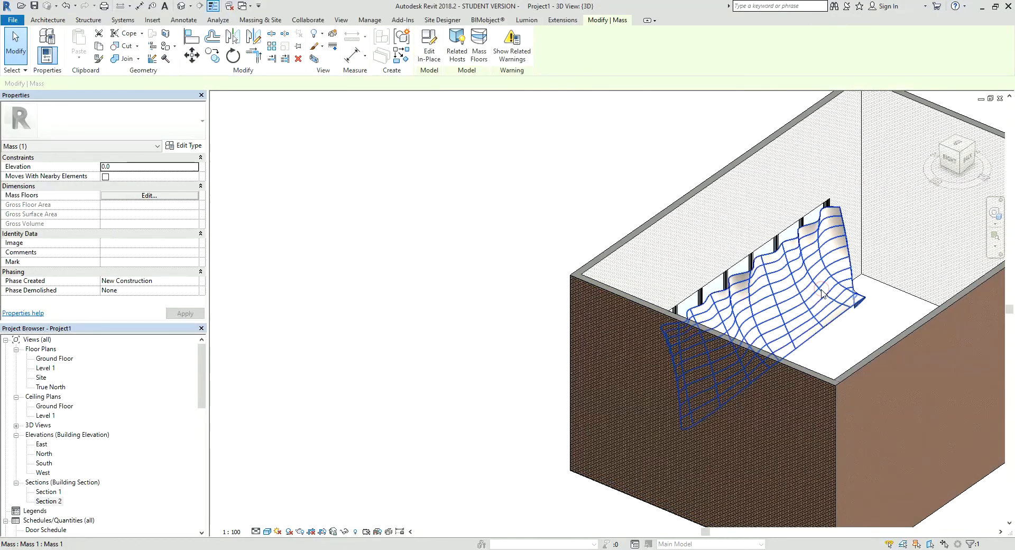
key(h)
mouse_move(716, 302)
middle_down()
mouse_move(663, 304)
mouse_move(888, 210)
mouse_move(721, 242)
mouse_move(936, 249)
mouse_move(868, 307)
mouse_move(626, 402)
mouse_move(581, 390)
middle_up()
click(707, 301)
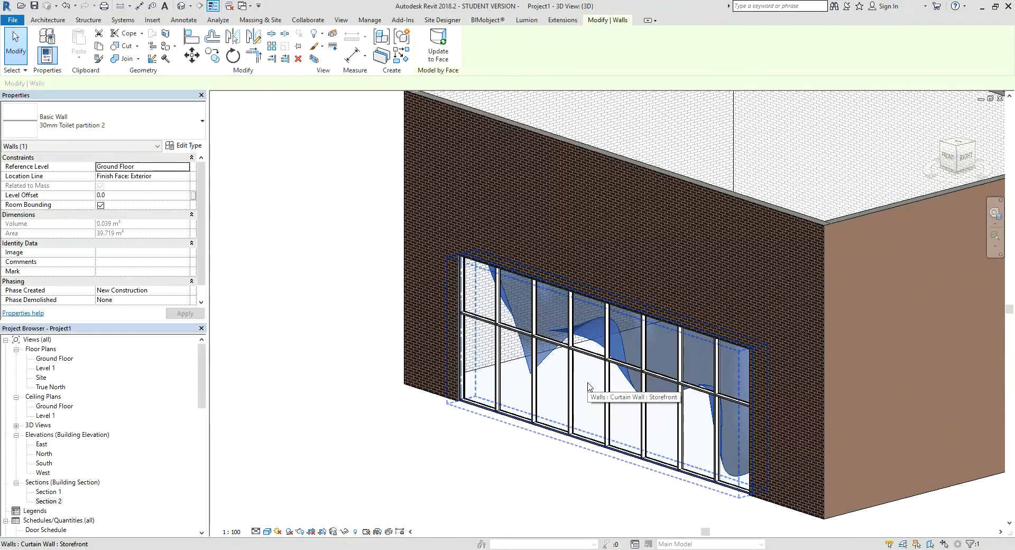